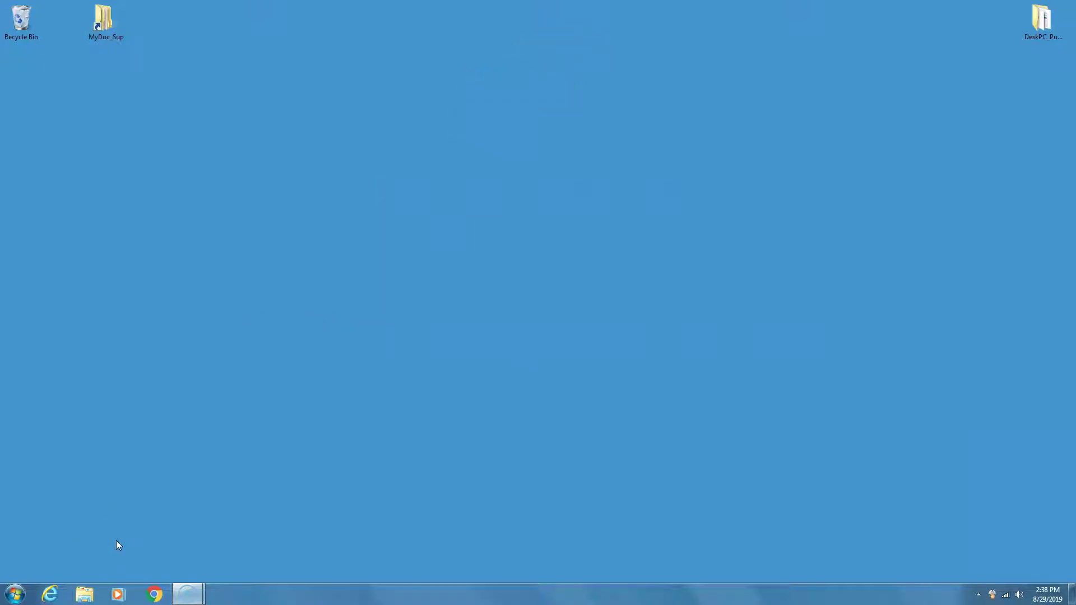
Open the Windows Start menu from the taskbar.
click(15, 594)
Launch Instrument_Manager so Noise_Sentry_Manager shows the connected NSRTW_mk3 on its Setup tab.
click(62, 376)
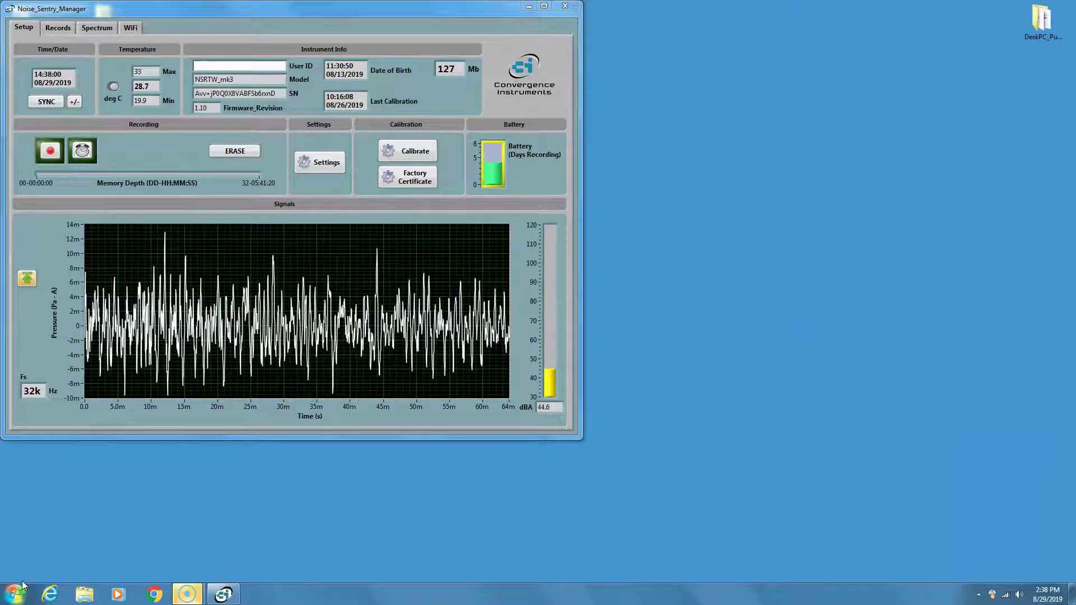
click(240, 516)
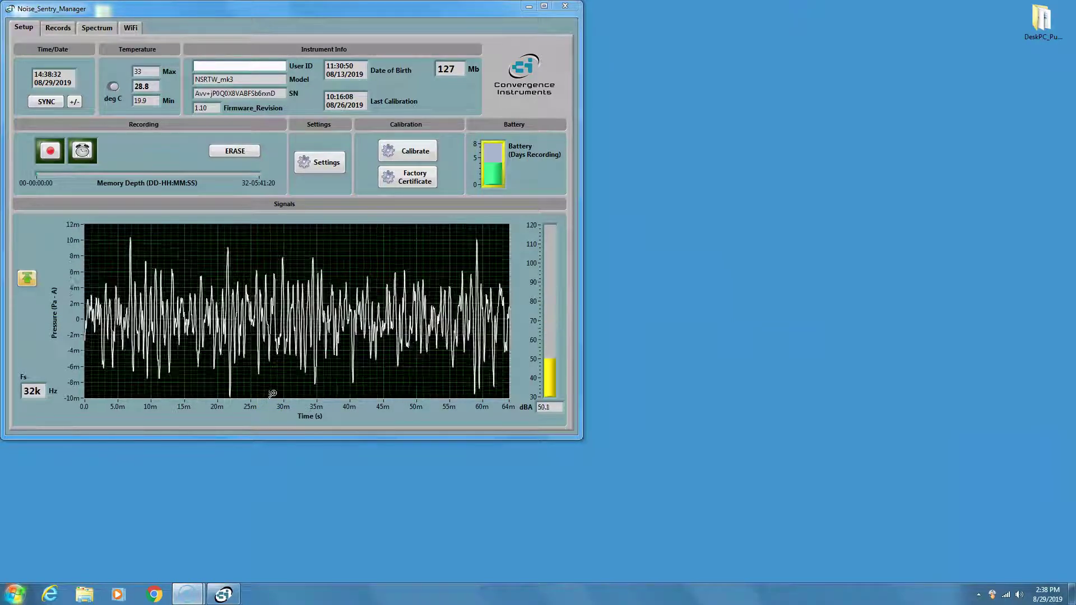
Erase the instrument's recorded data with ERASE and accept the OK confirmation.
click(249, 151)
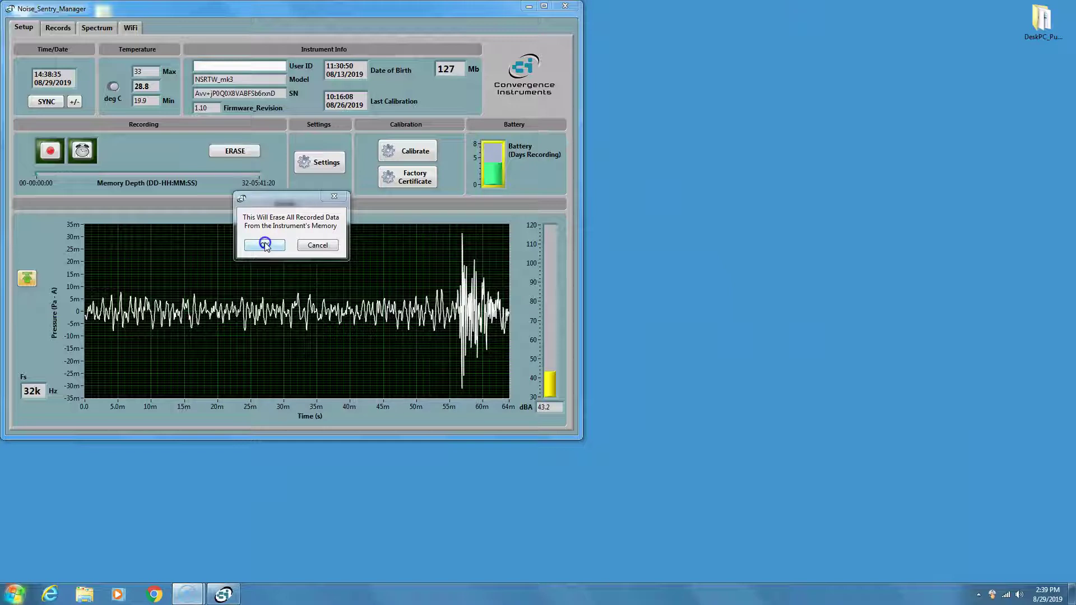
click(252, 177)
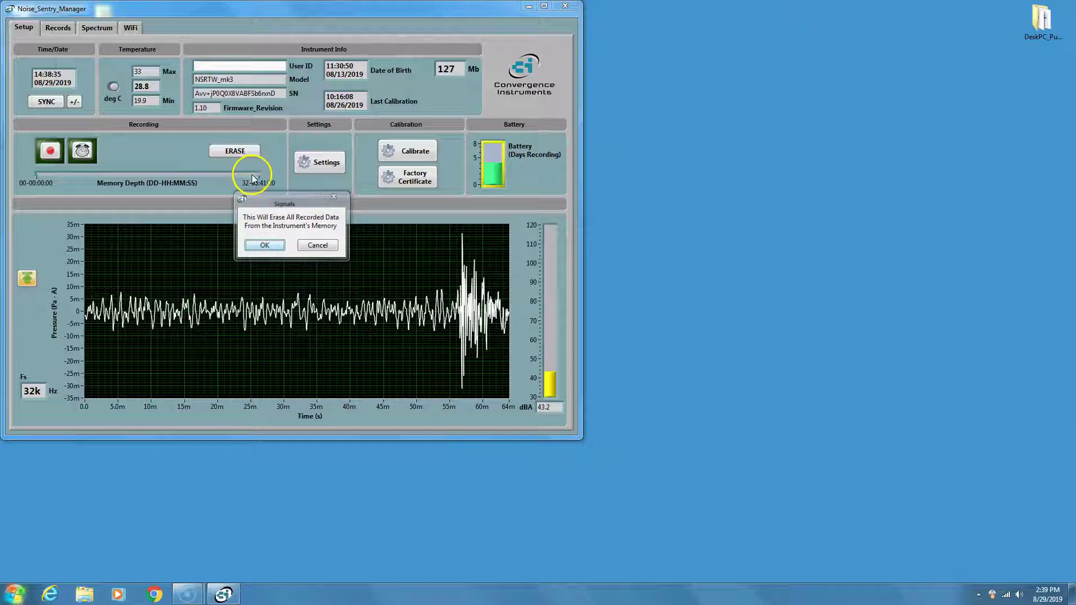
key(Return)
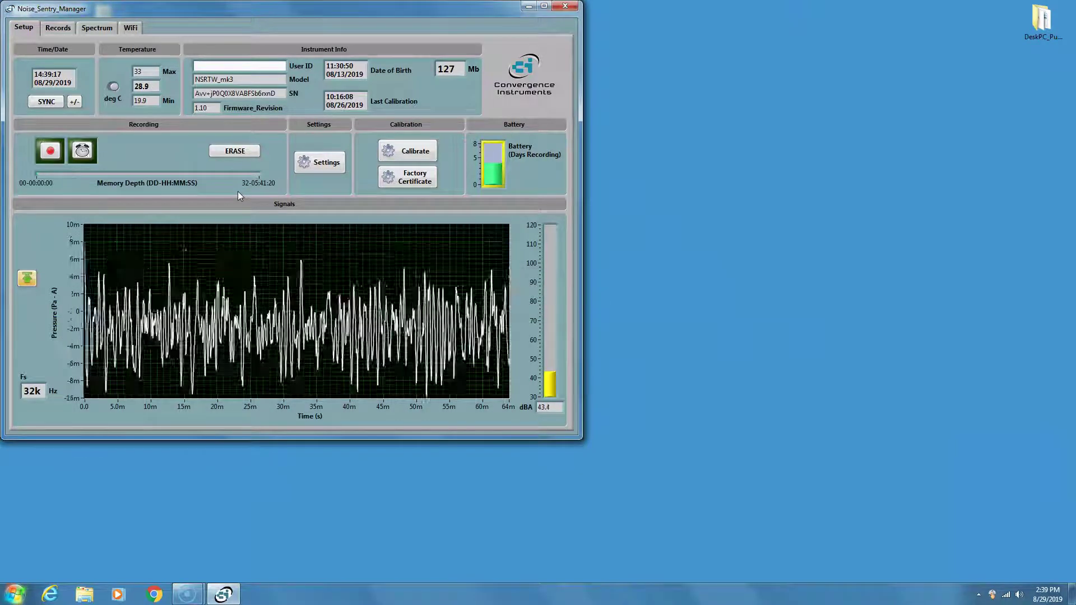
Open the instrument's Cloud Setup from the WiFi tab.
click(135, 27)
click(117, 226)
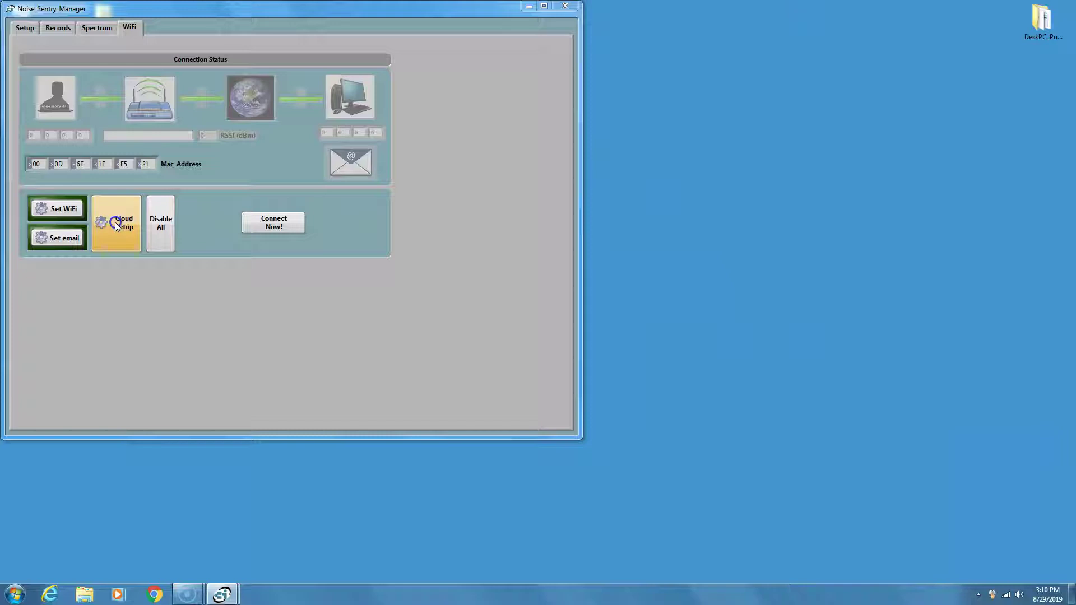
Acknowledge the recording-stop warning and link the instrument with the account user name.
click(507, 280)
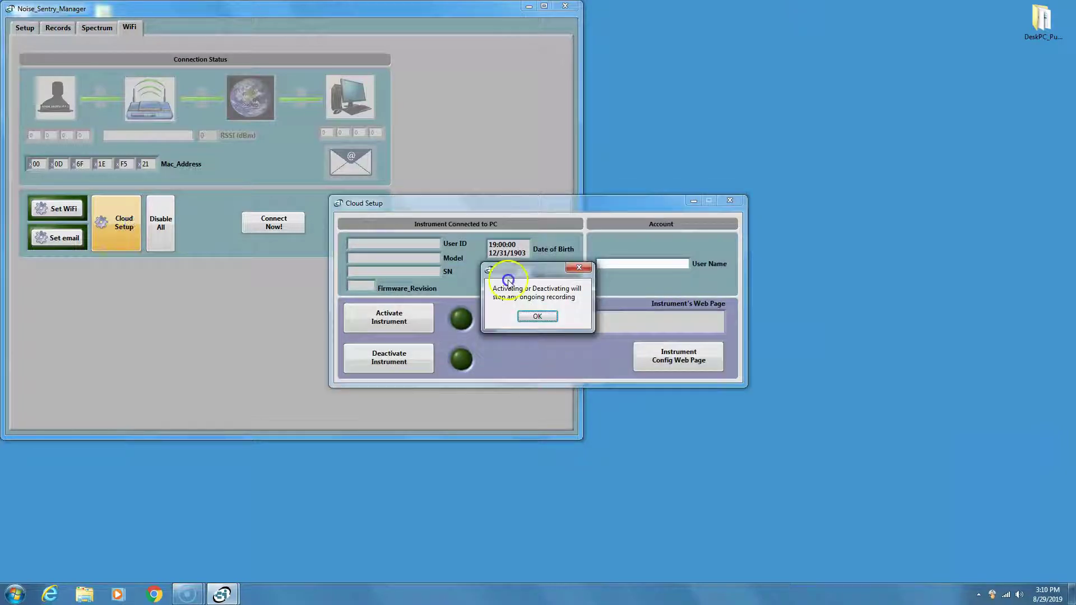
click(536, 317)
click(502, 301)
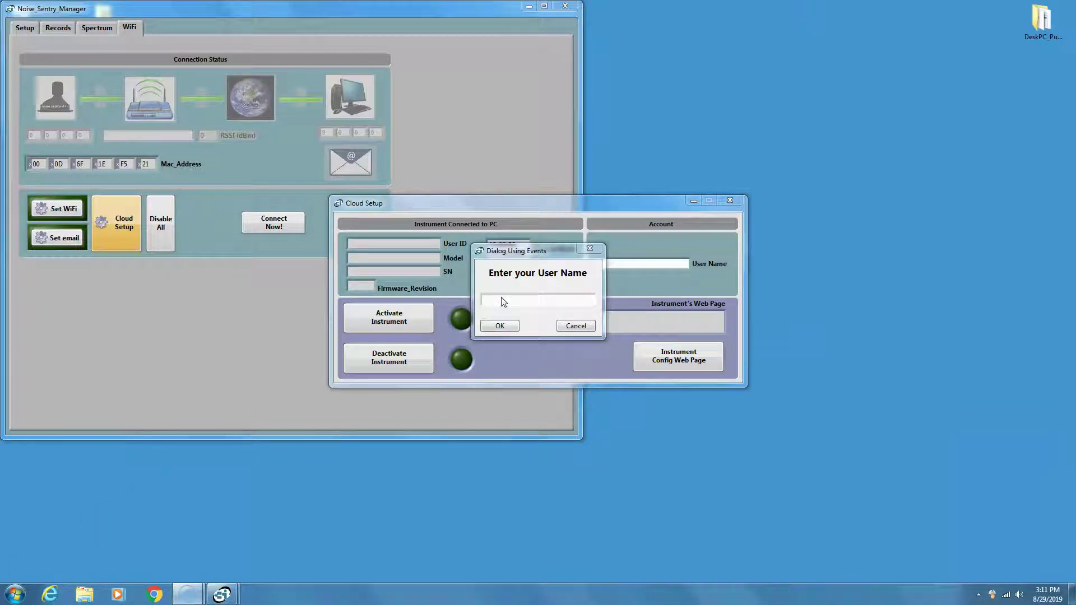
click(503, 301)
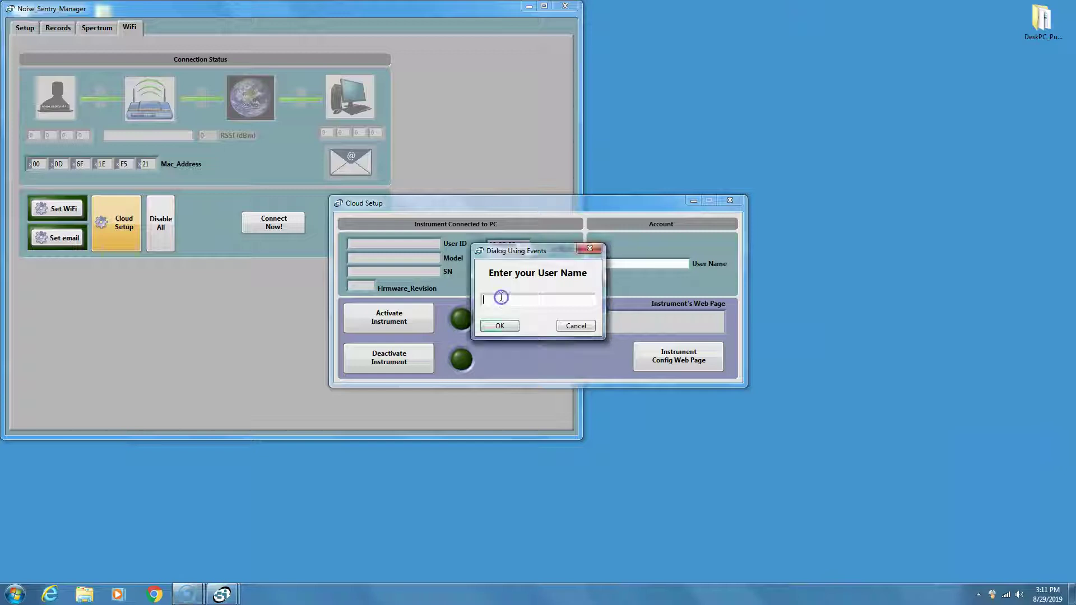
text(Bruno_P)
click(500, 325)
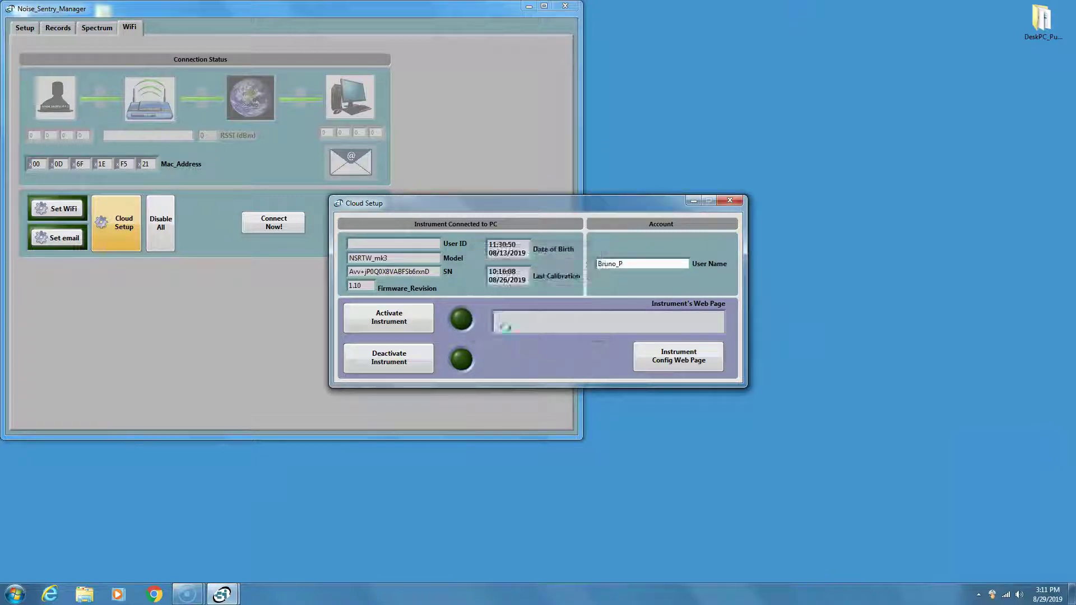
Open the NSRTW_mk3 Instrument Config Web Page on CIDataSolutions from Cloud Setup.
click(585, 357)
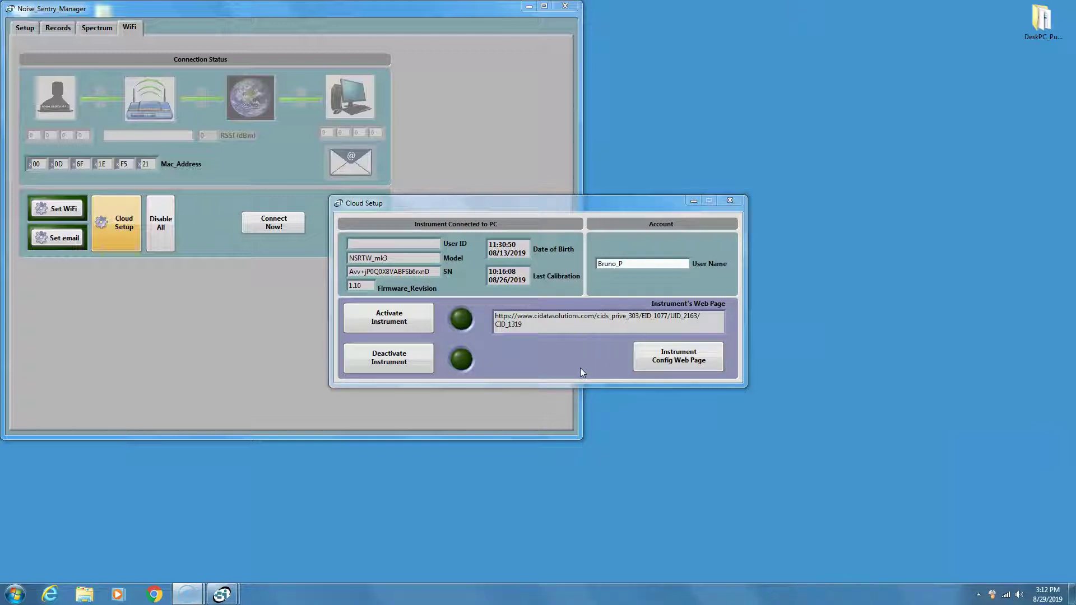
click(682, 364)
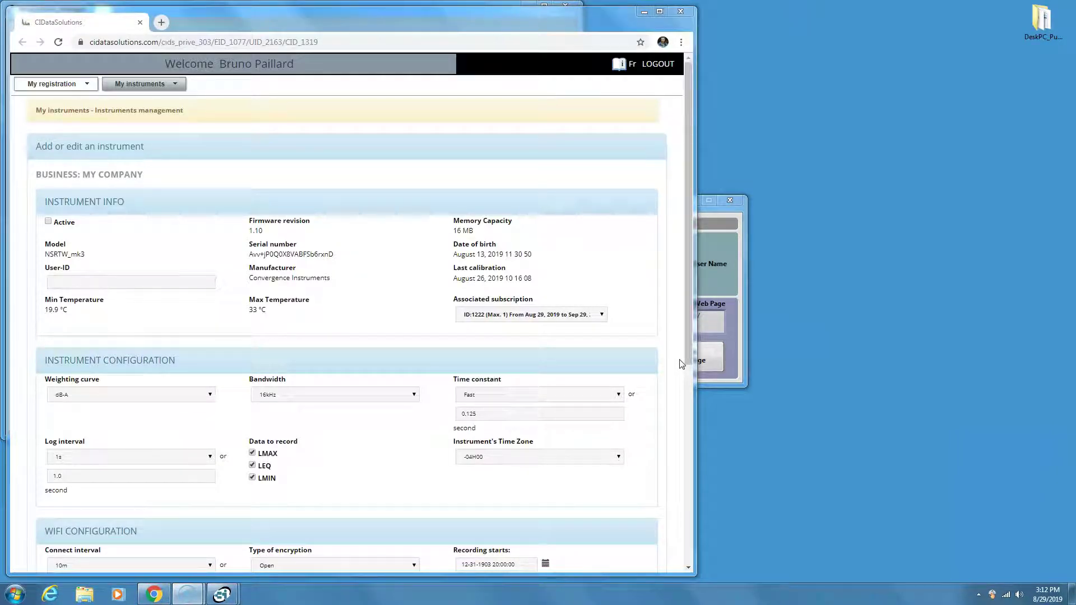
Enter Front-Gate as the User-ID under Instrument Info.
click(284, 539)
click(380, 508)
click(376, 503)
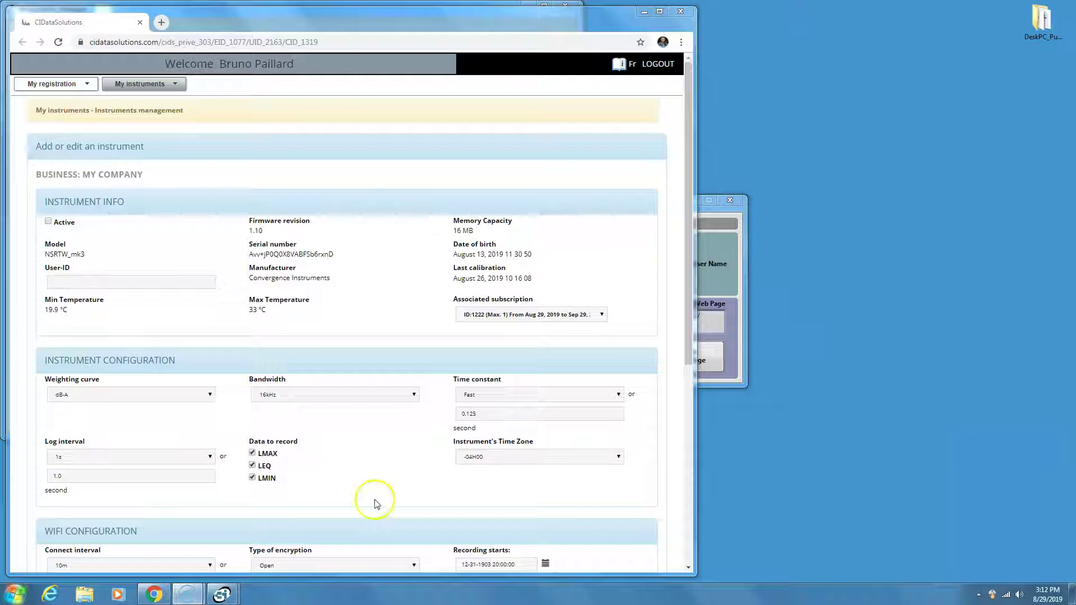
click(137, 279)
click(137, 279)
text(Front-Gate)
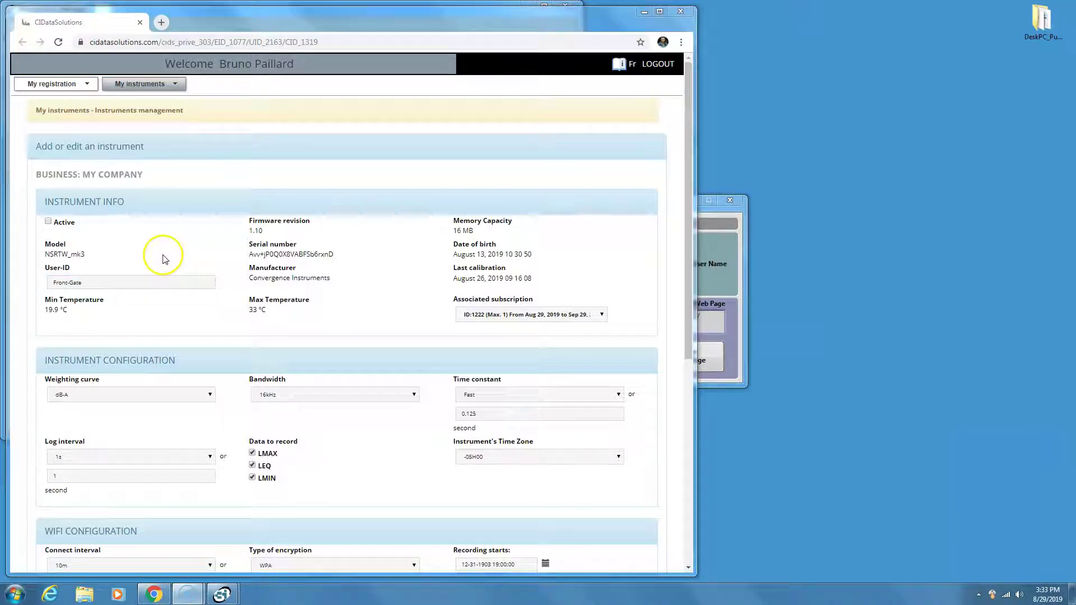
Tick Active and choose -04H00 as the instrument's time zone.
click(49, 221)
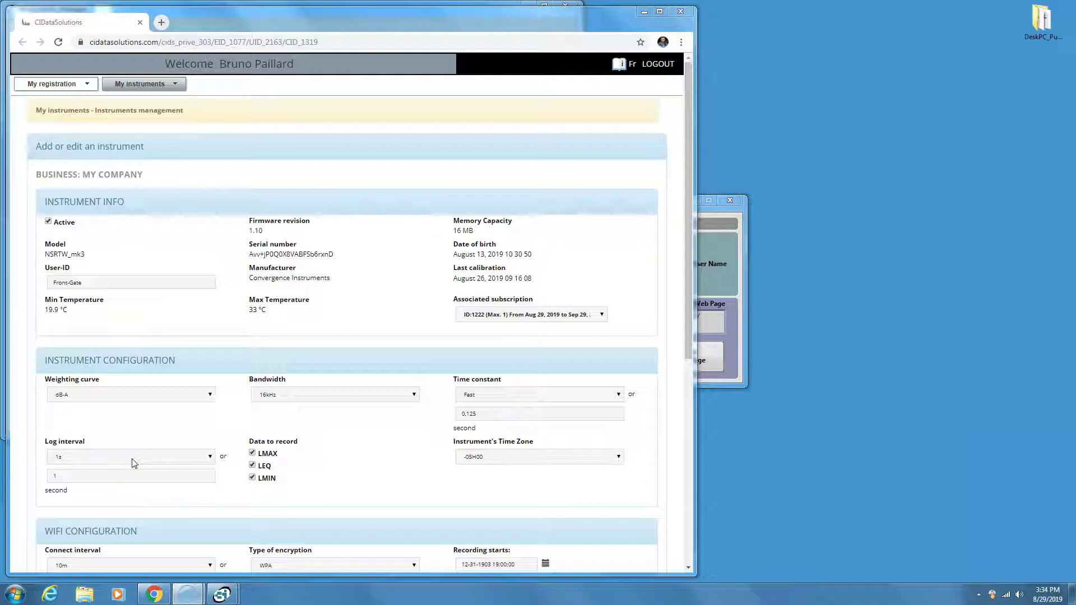
click(491, 459)
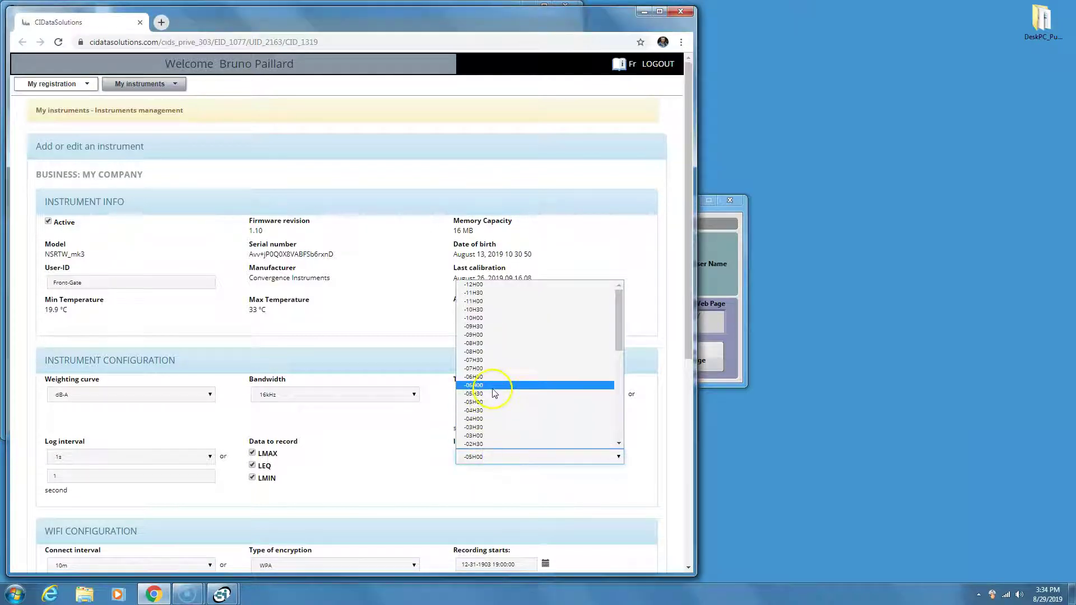
click(491, 420)
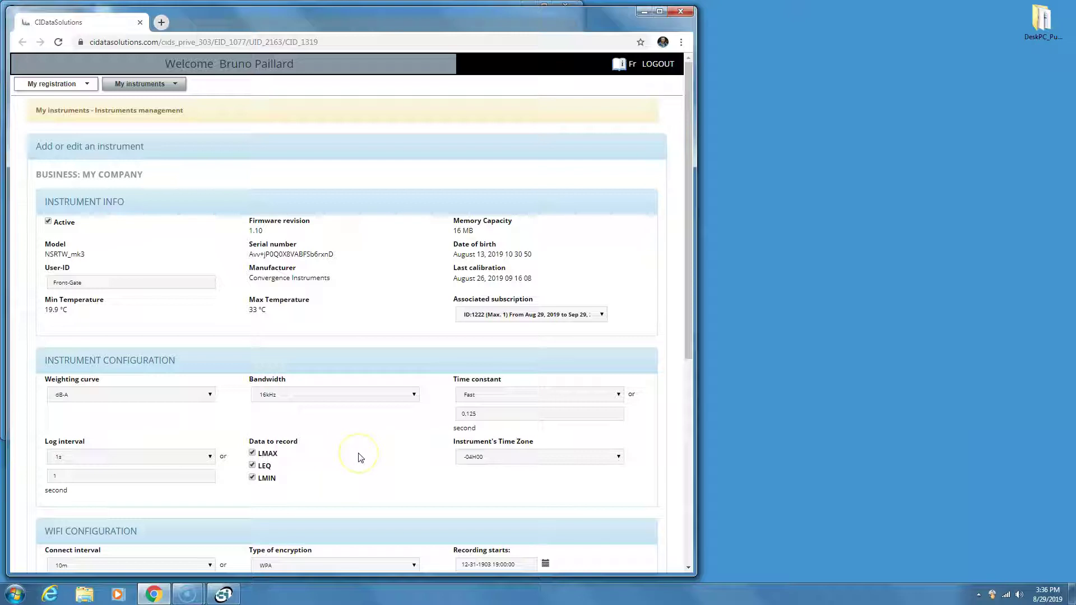
scroll(361, 458, down, 2)
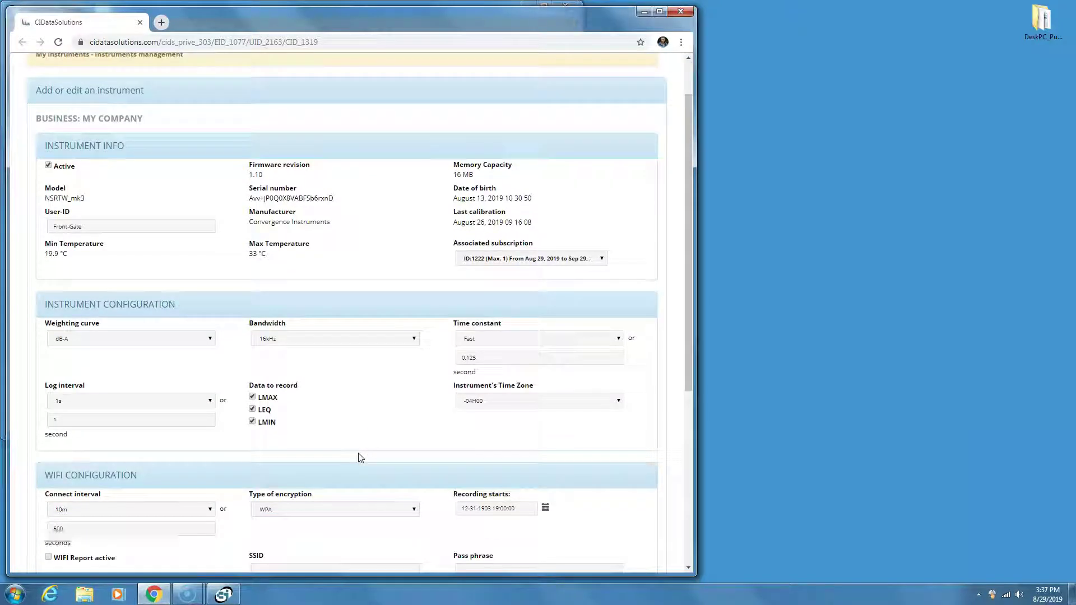
scroll(360, 458, down, 3)
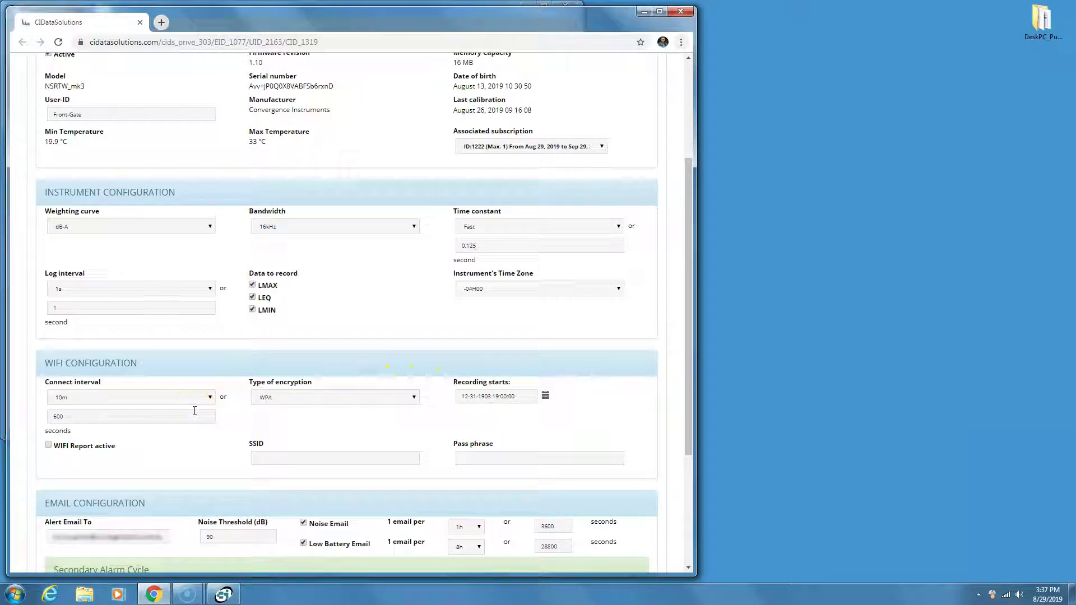
click(207, 398)
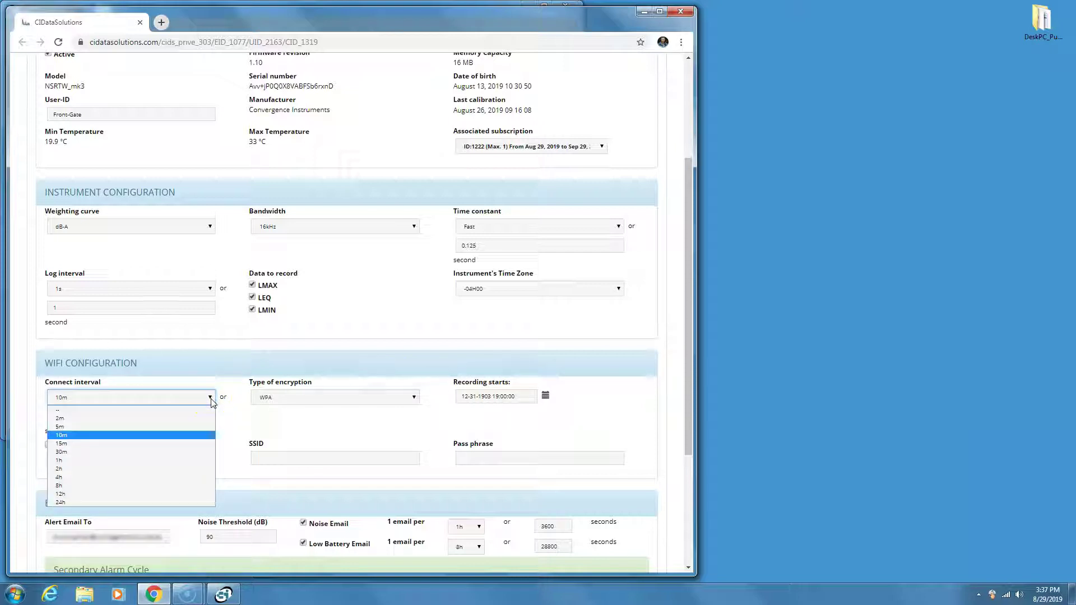
click(211, 398)
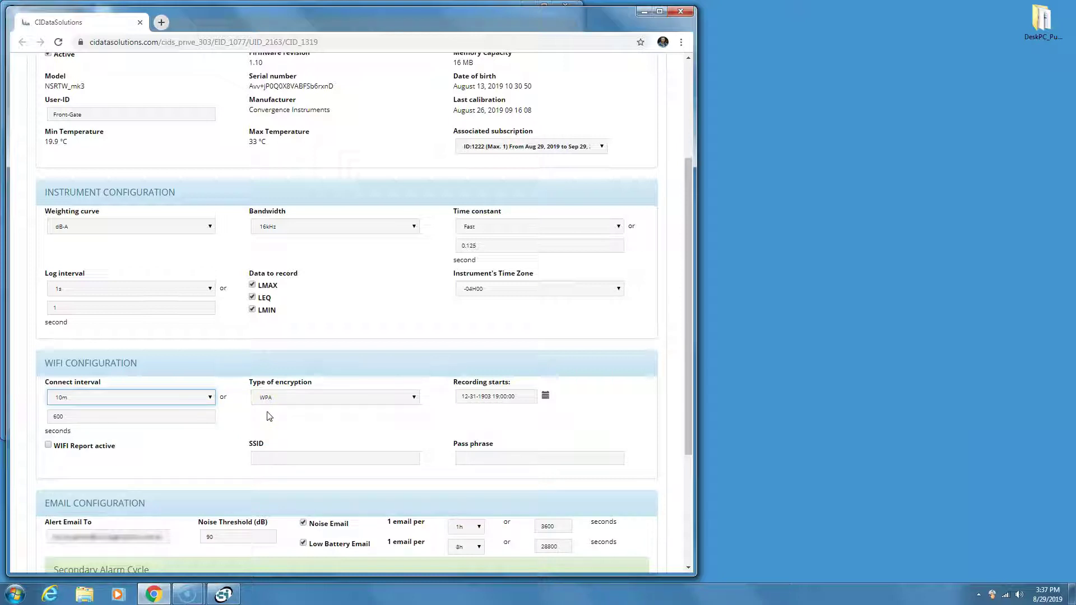
click(265, 416)
click(211, 399)
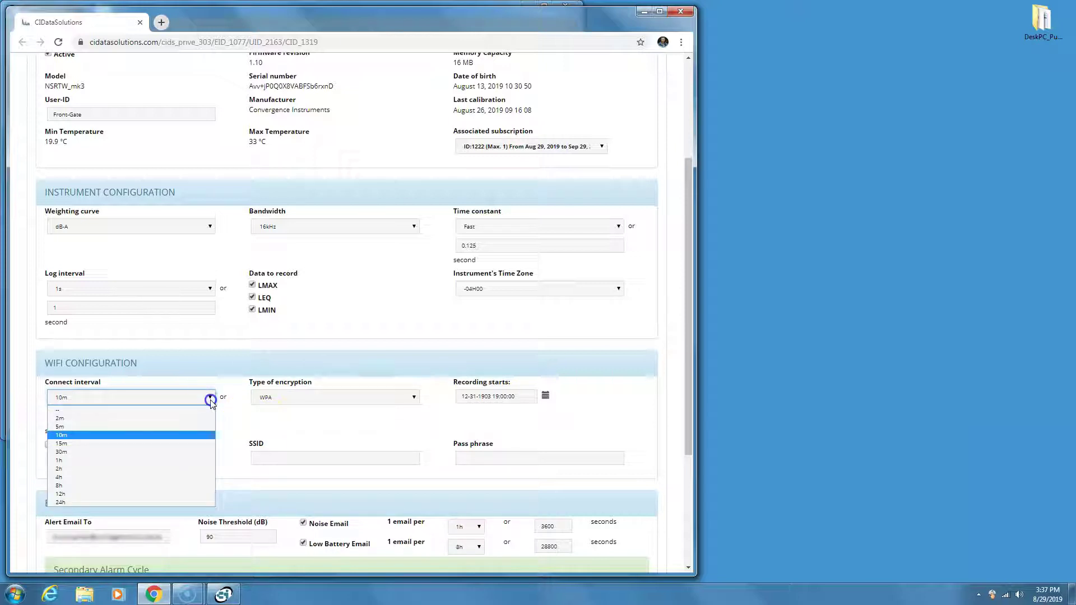
drag(210, 401, 106, 440)
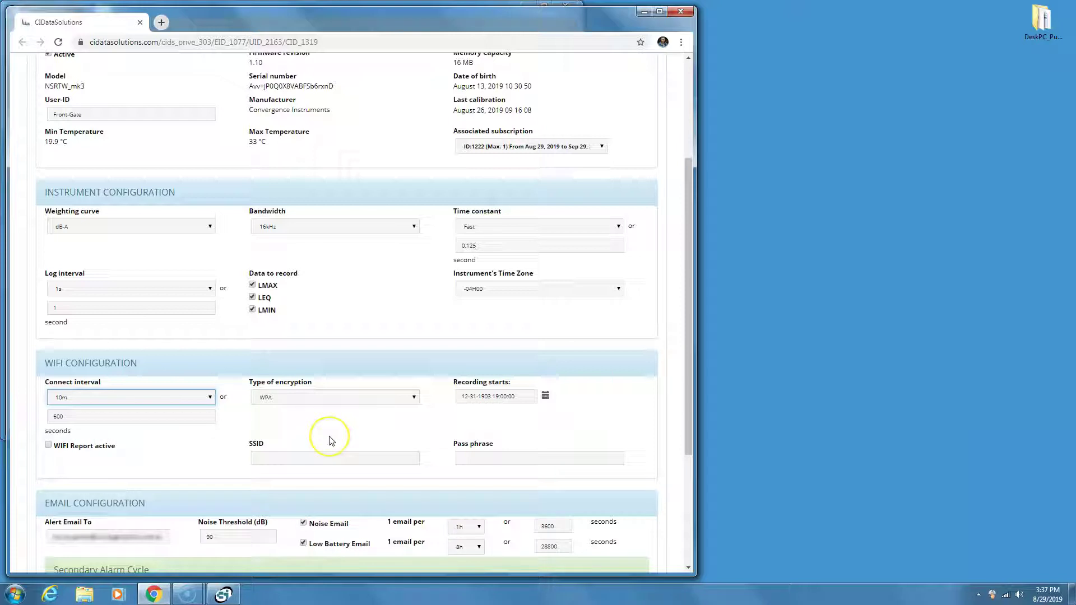
click(390, 440)
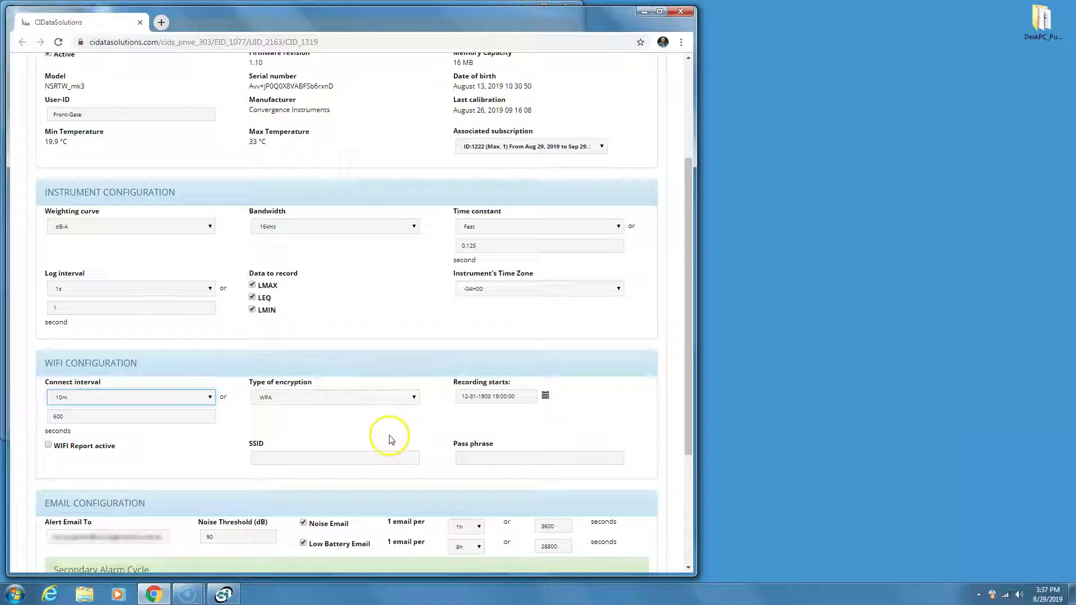
Turn on WiFi reporting and enter the network SSID and pass phrase.
click(48, 446)
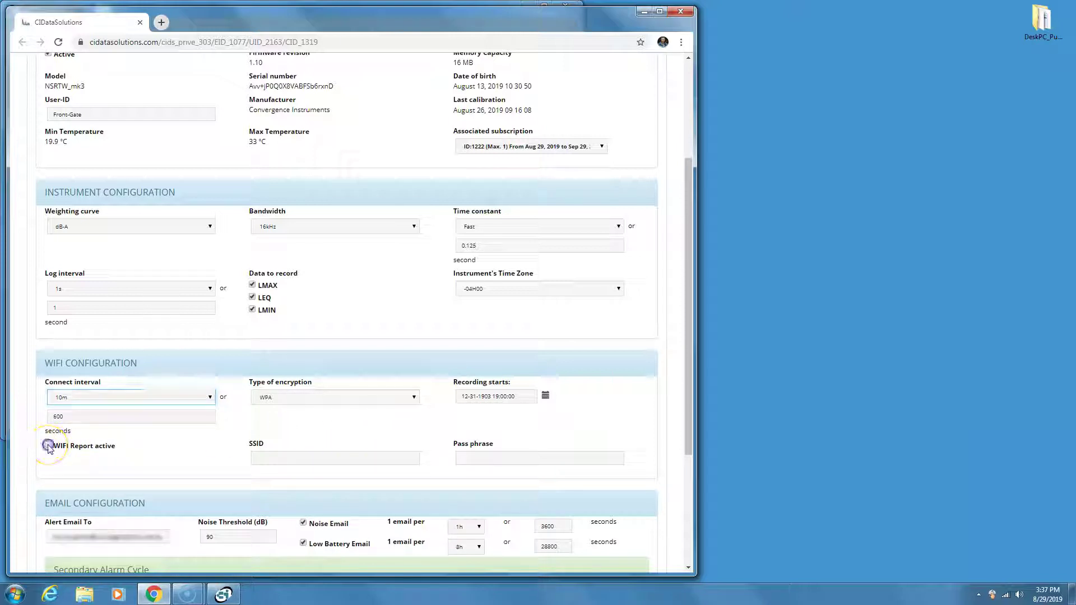
click(227, 452)
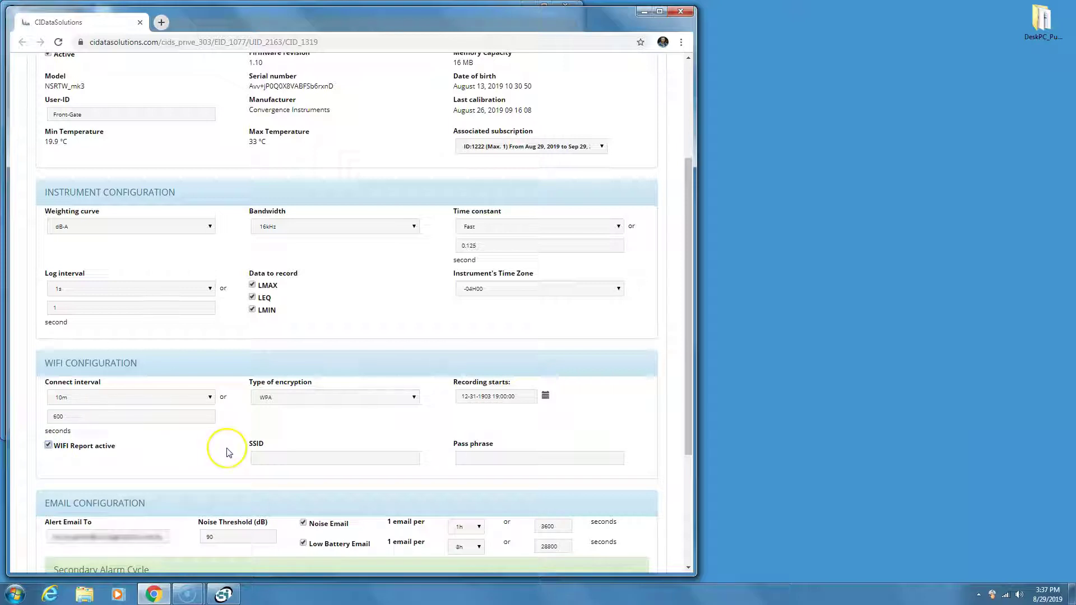
click(336, 455)
click(415, 467)
click(347, 459)
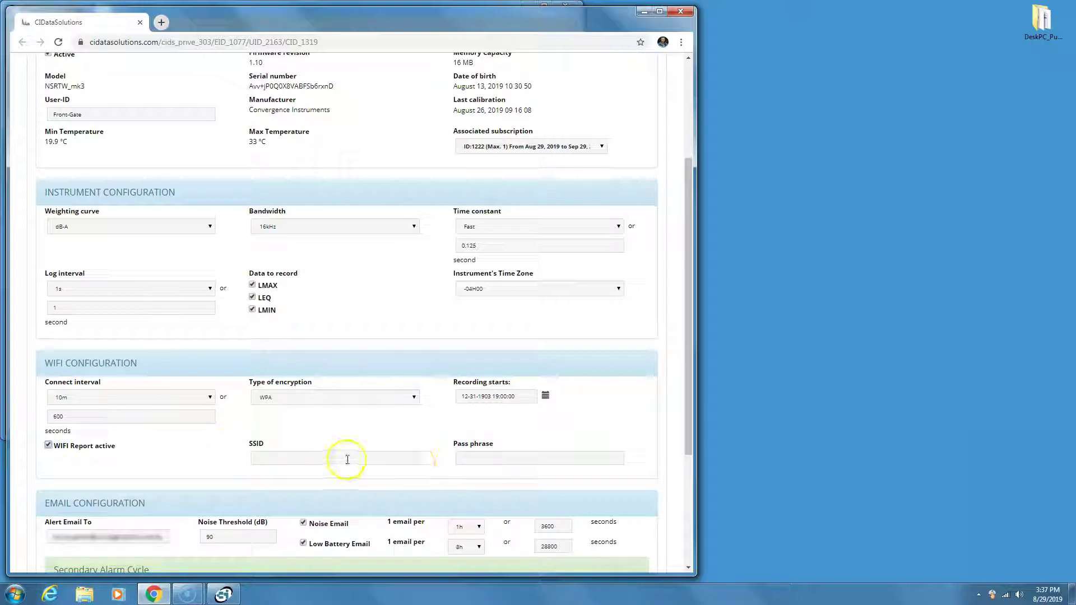
text(a)
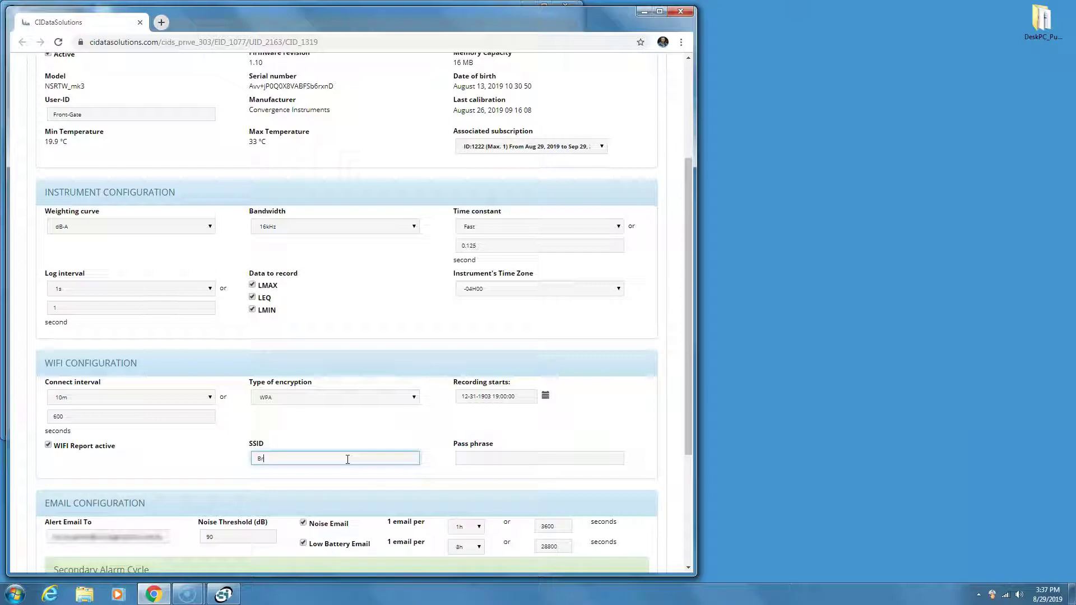
text(runo_s_iPhone)
click(490, 455)
text(mypassword)
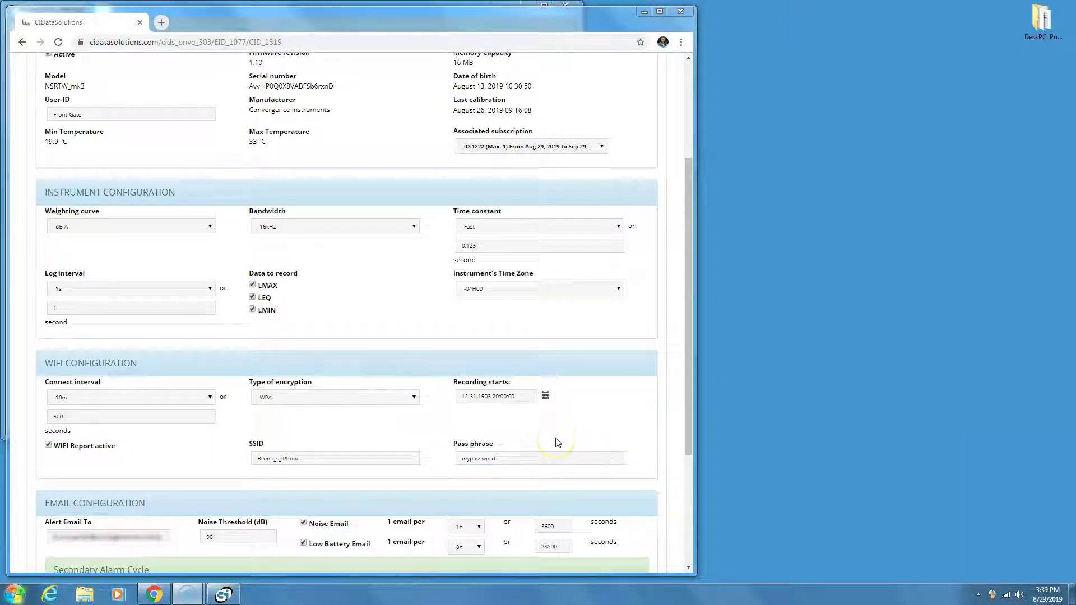
Set the Recording starts value to 0 and close the date picker.
click(545, 396)
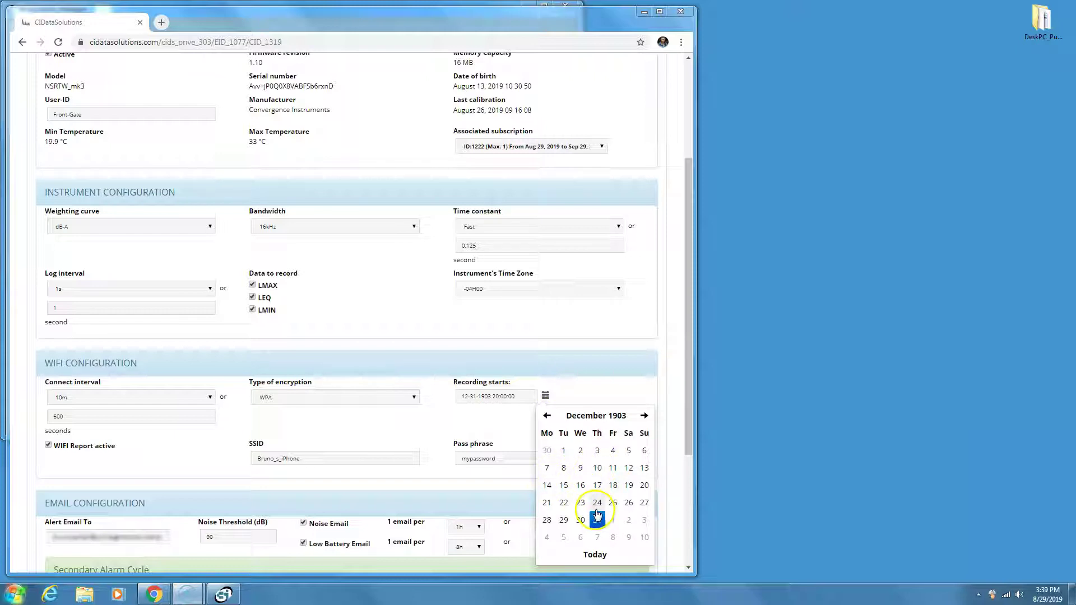
click(512, 425)
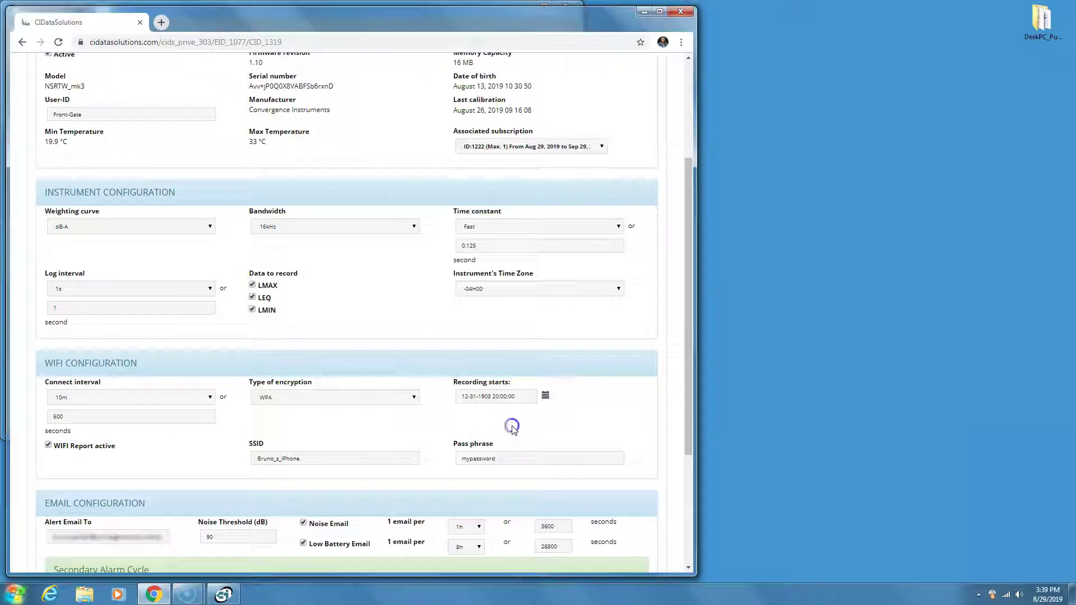
click(518, 396)
text(0)
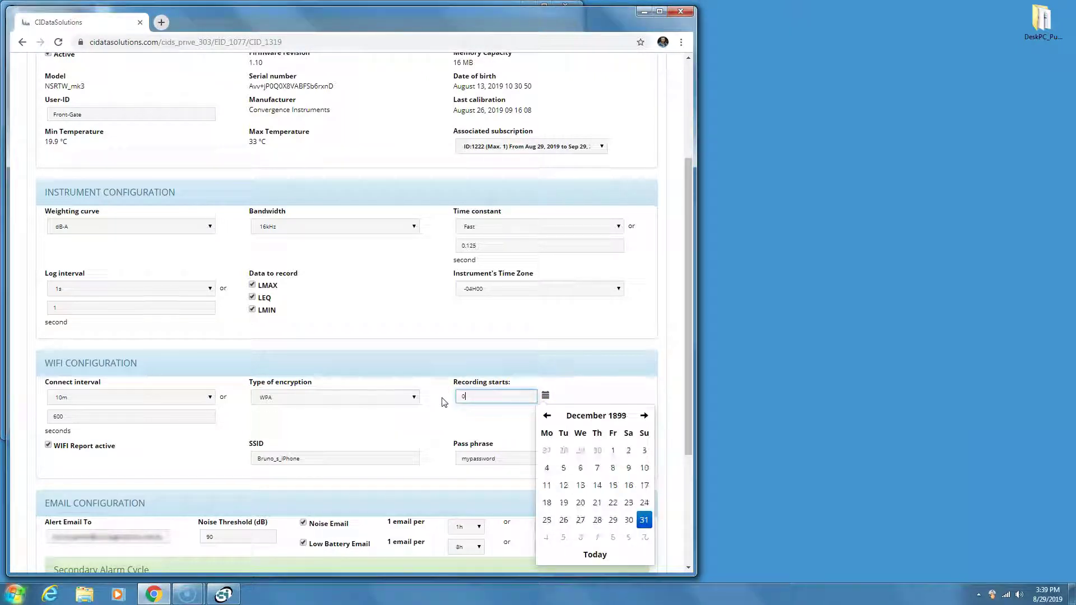
click(459, 417)
click(35, 560)
Enable Low Battery Email and enter the alert recipient's e-mail address.
scroll(149, 463, down, 3)
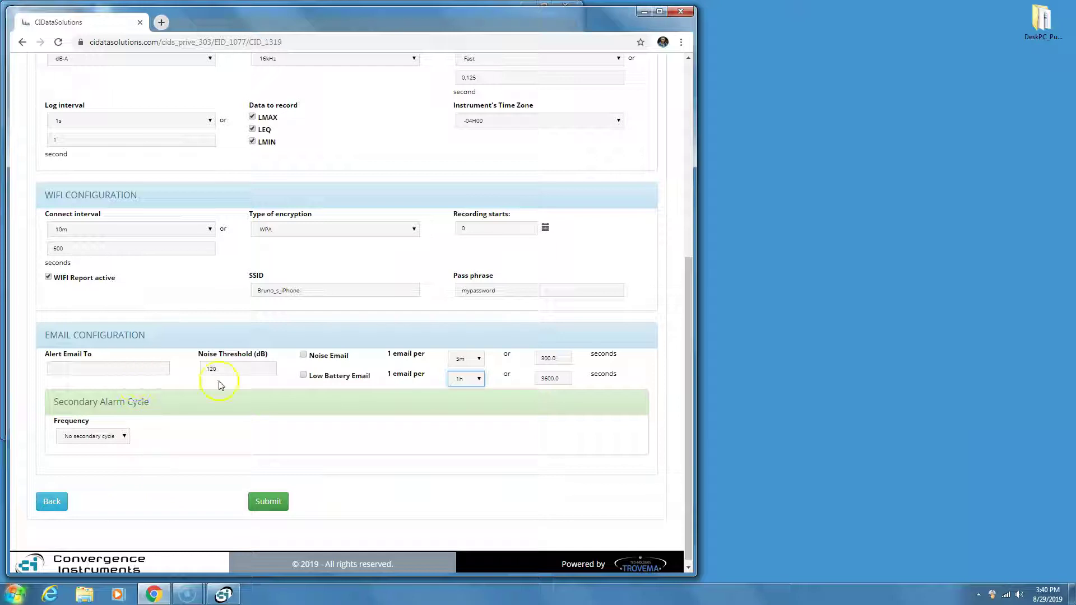
click(304, 379)
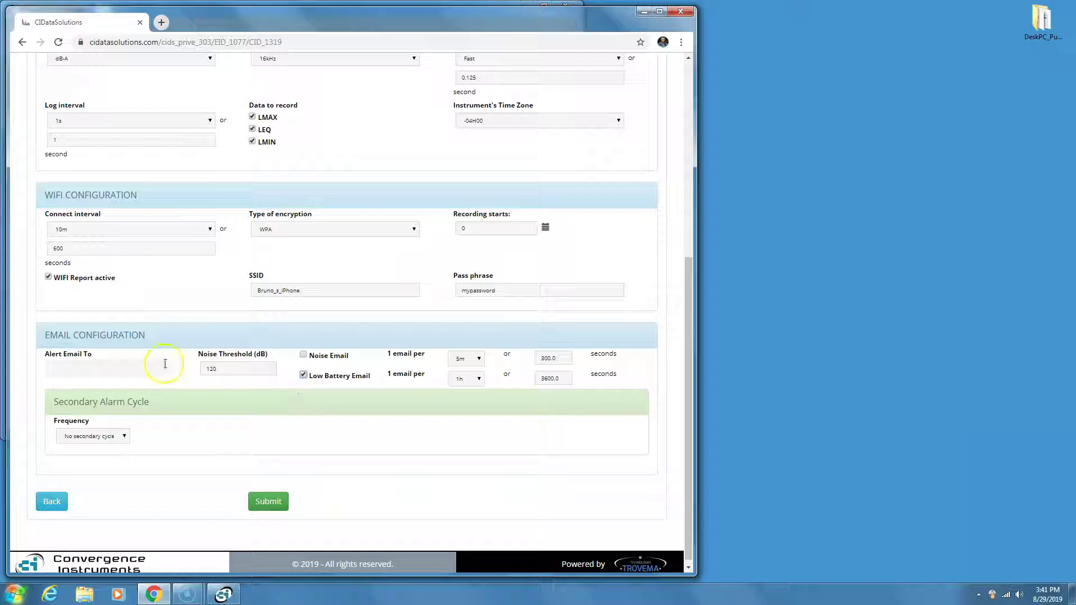
click(141, 371)
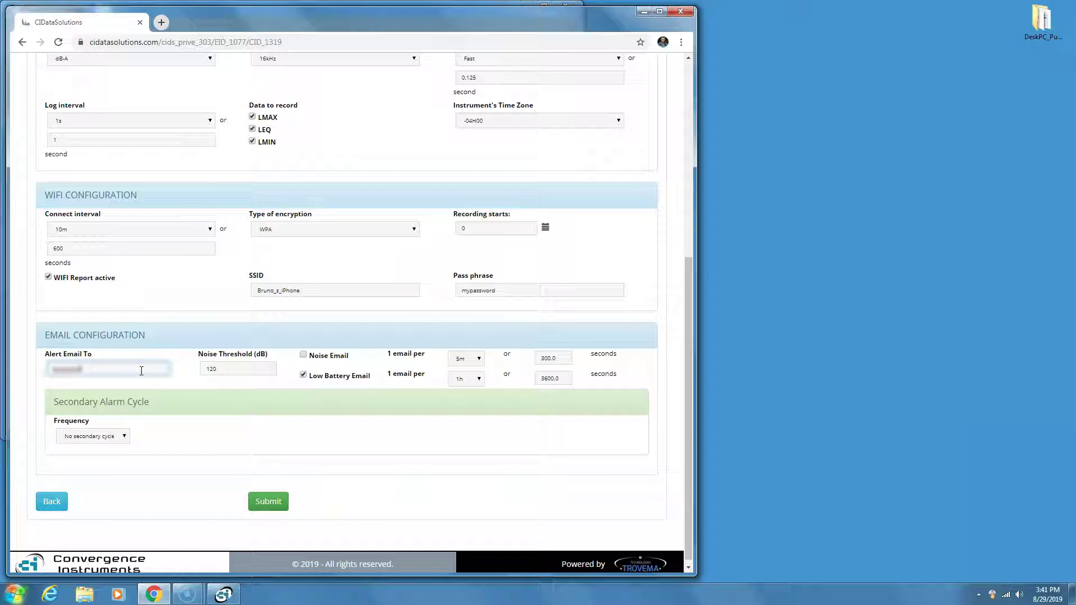
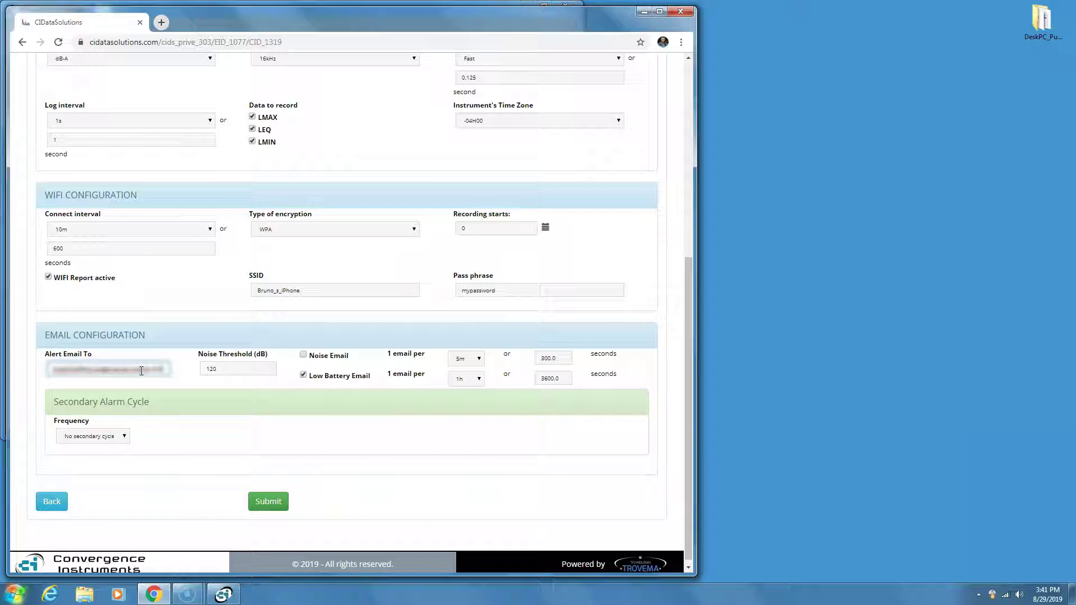
click(173, 480)
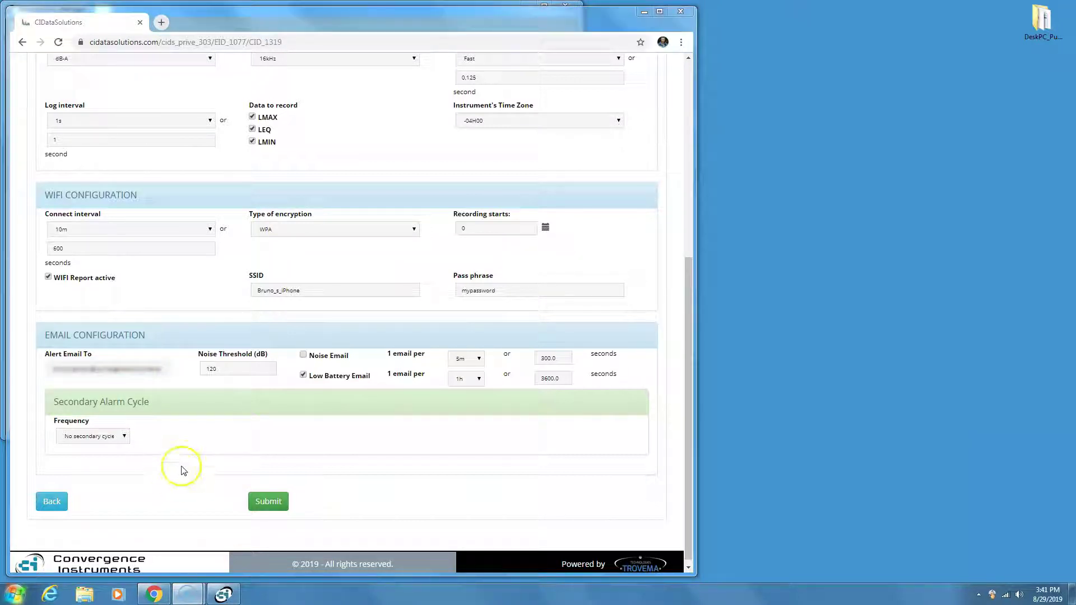
Set a 90 dB noise threshold, noise emails every 2h and low-battery emails every 12h.
double_click(197, 370)
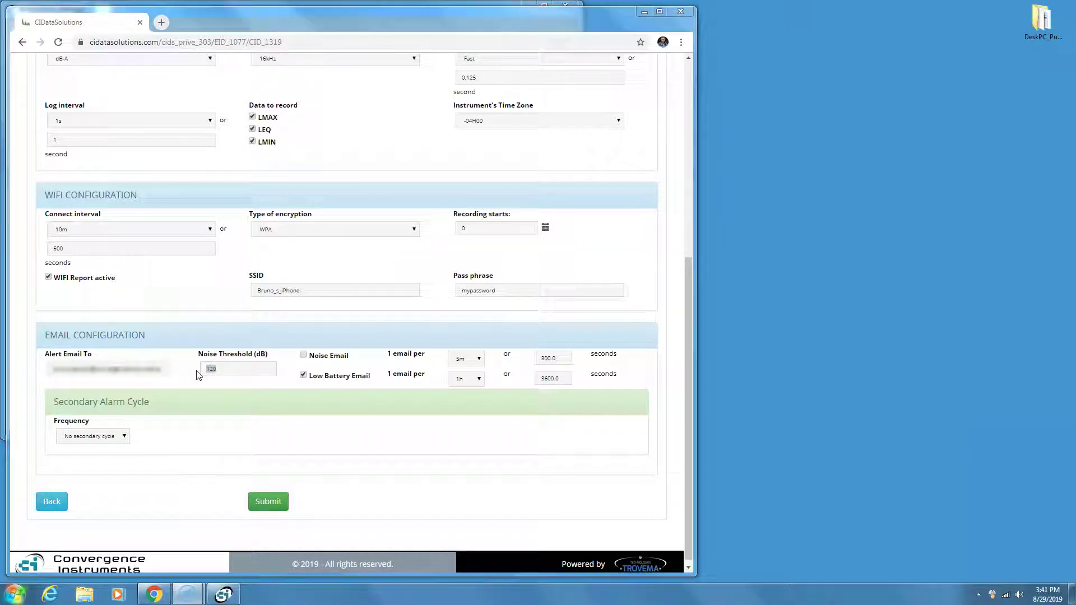
click(205, 369)
text(50)
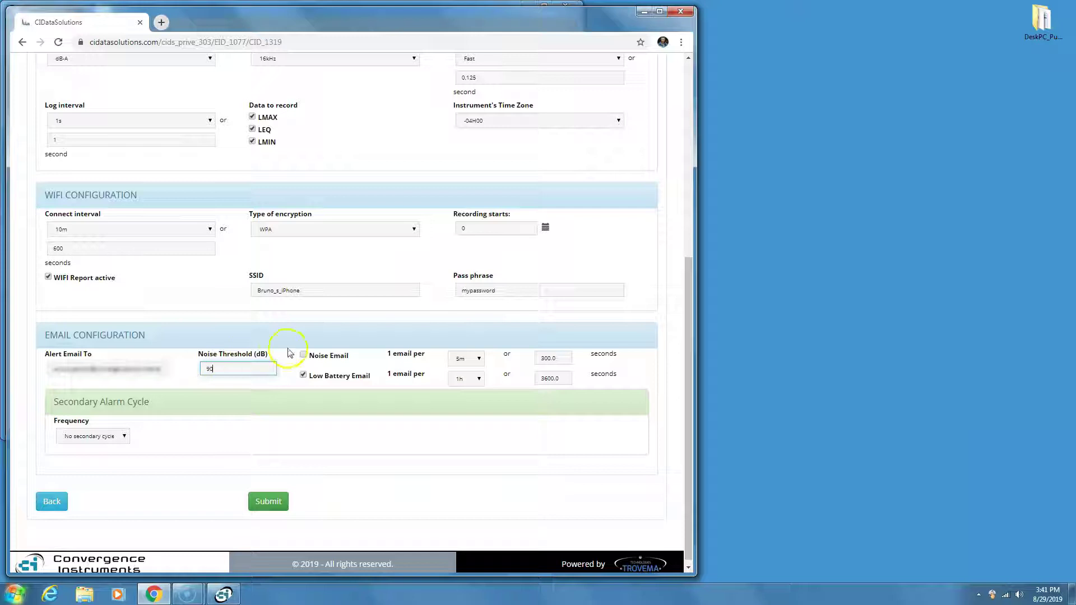
click(303, 355)
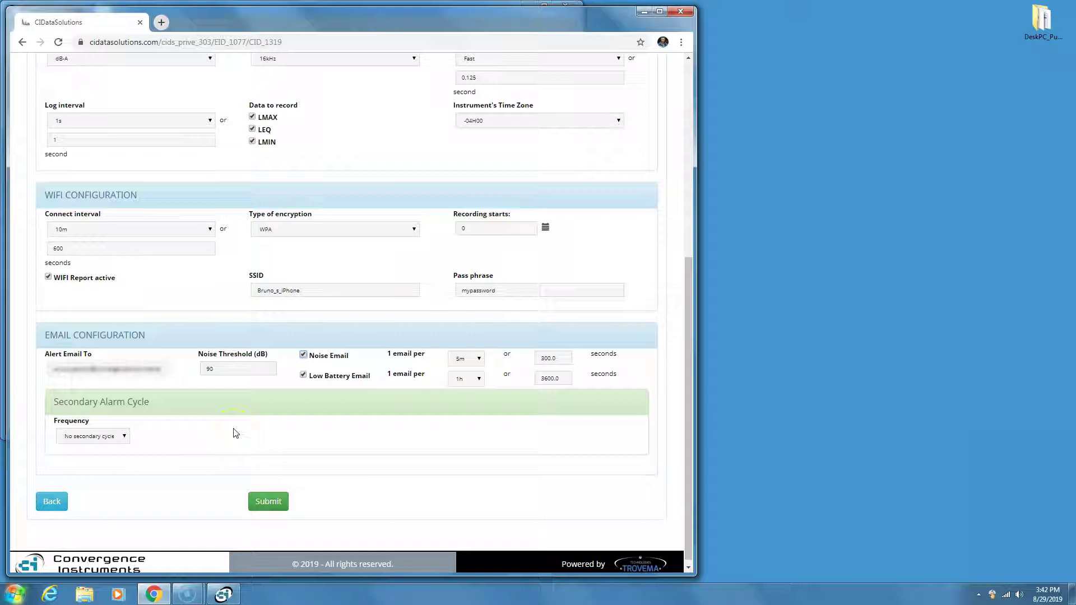
click(479, 361)
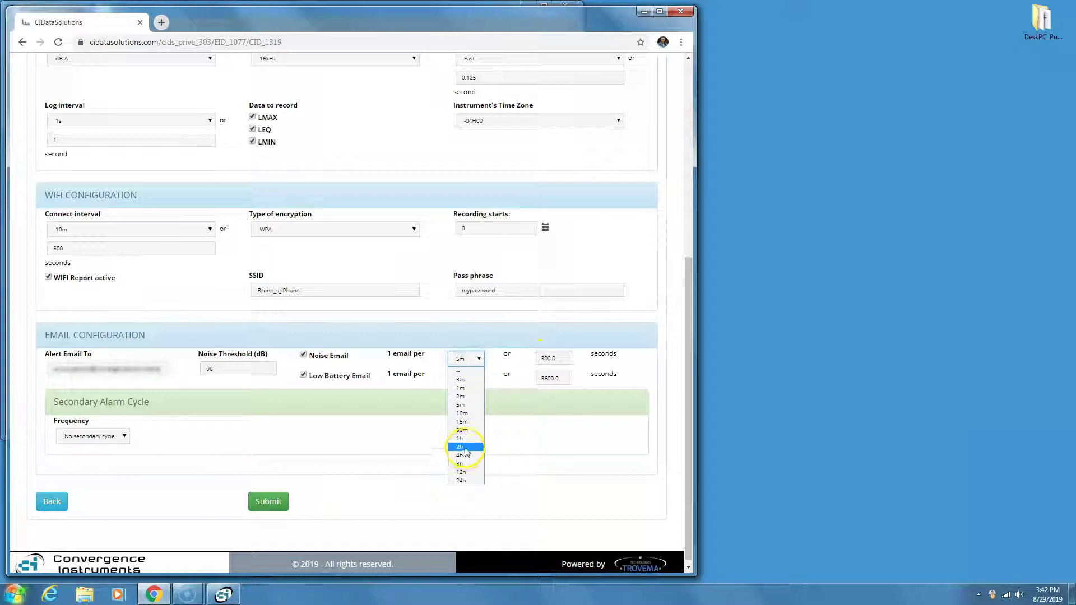
click(460, 447)
click(479, 378)
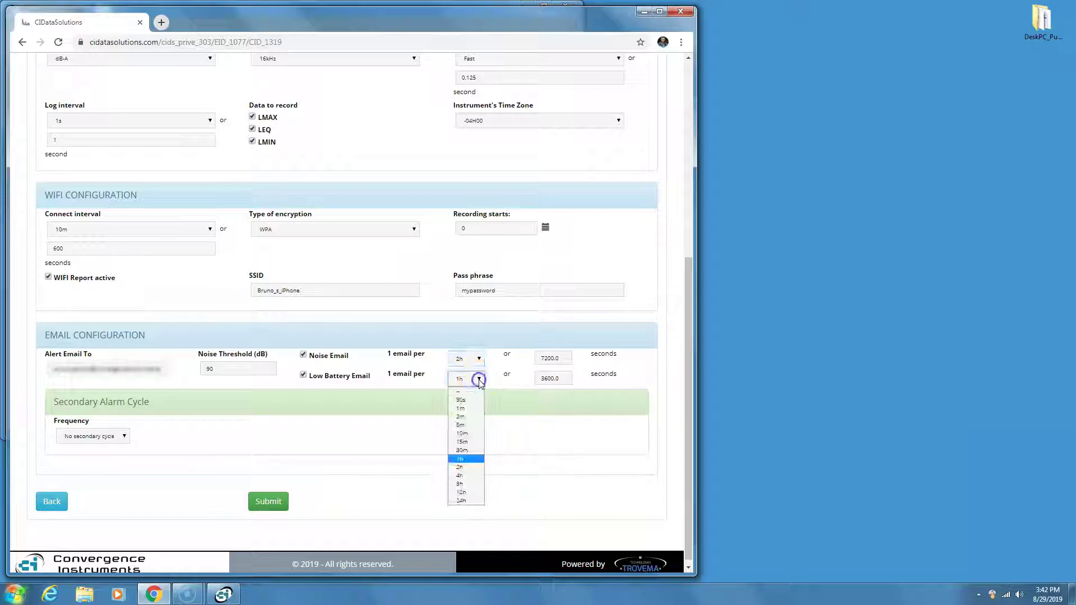
click(461, 492)
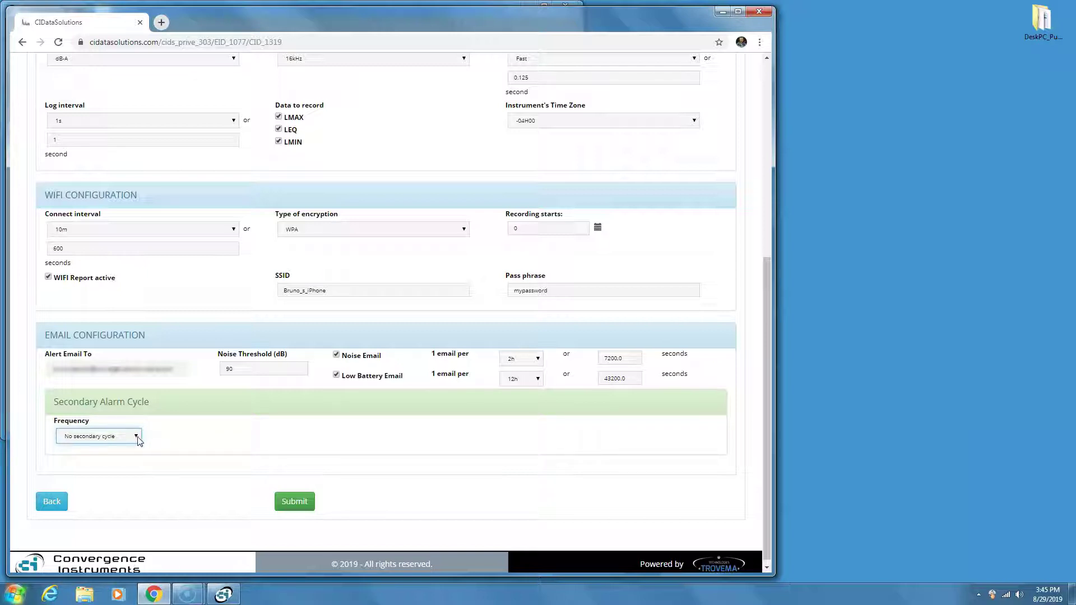
Set the secondary alarm cycle to Daily, 80 dB threshold, from hour 21 to hour 7.
click(137, 437)
click(137, 437)
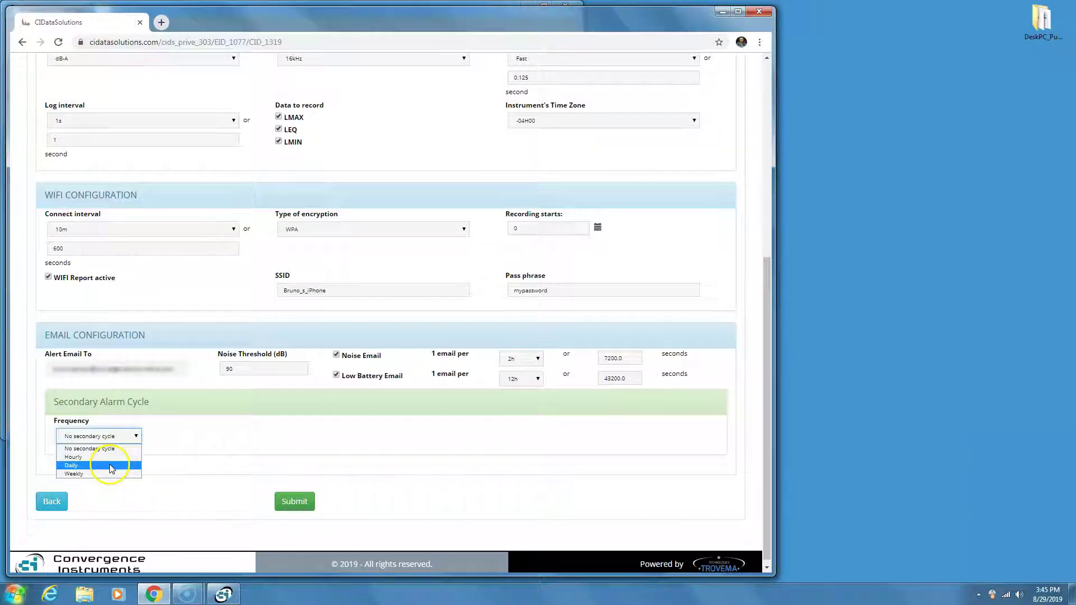
click(110, 465)
drag(206, 434, 165, 436)
text(8)
click(173, 454)
click(467, 457)
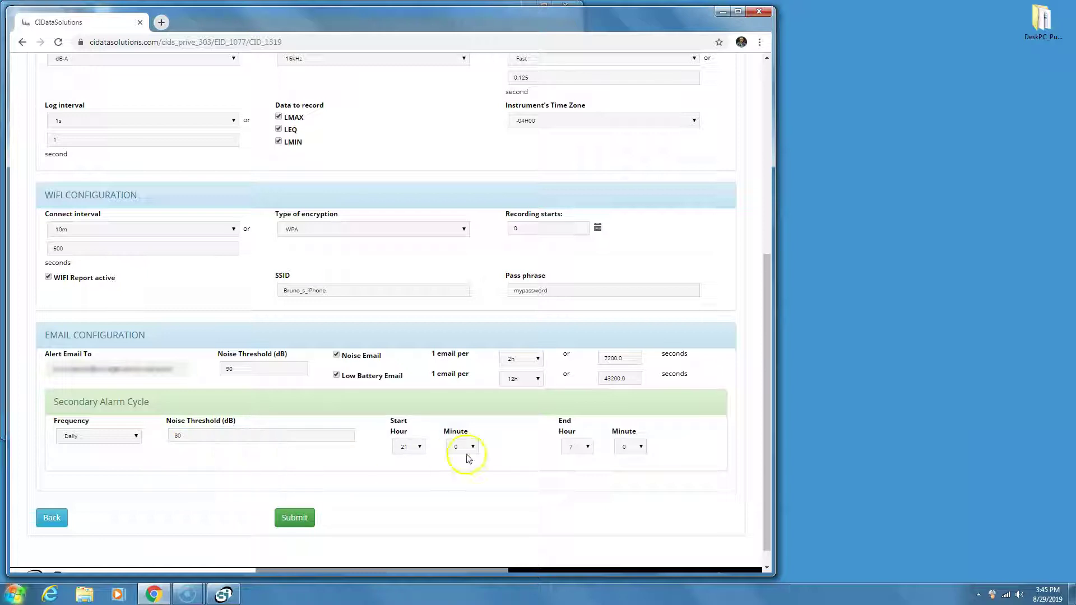
click(413, 446)
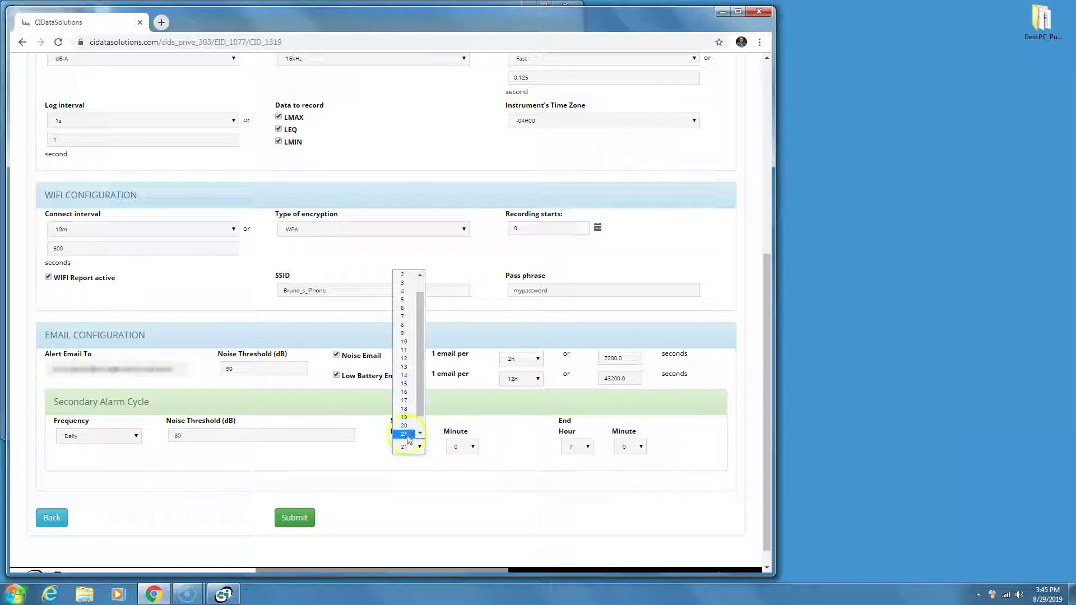
click(408, 435)
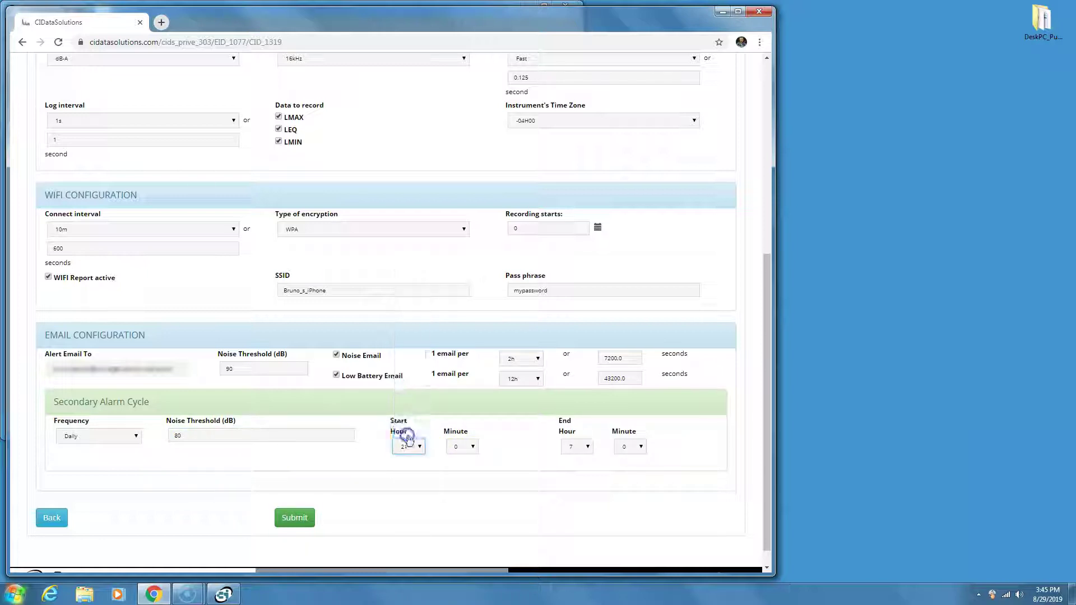
click(588, 447)
click(580, 336)
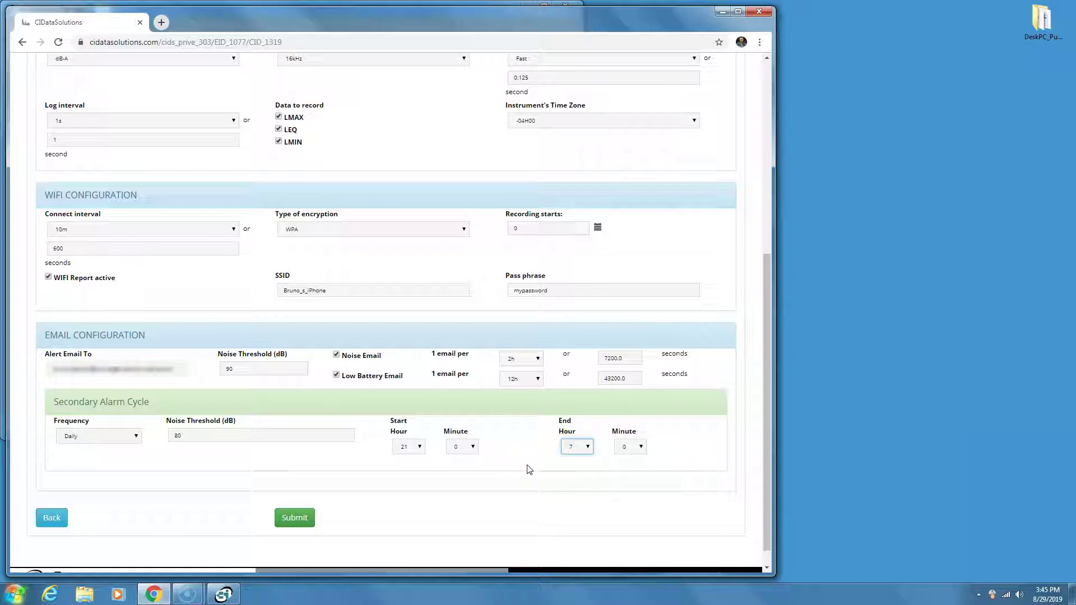
Submit the instrument settings and close the Chrome window.
click(289, 522)
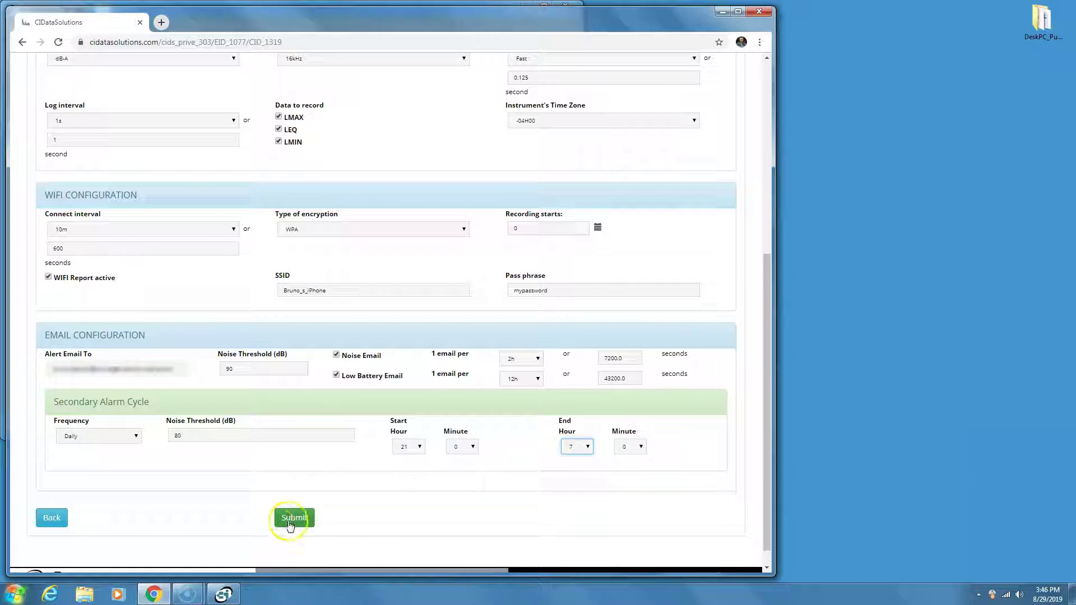
click(289, 524)
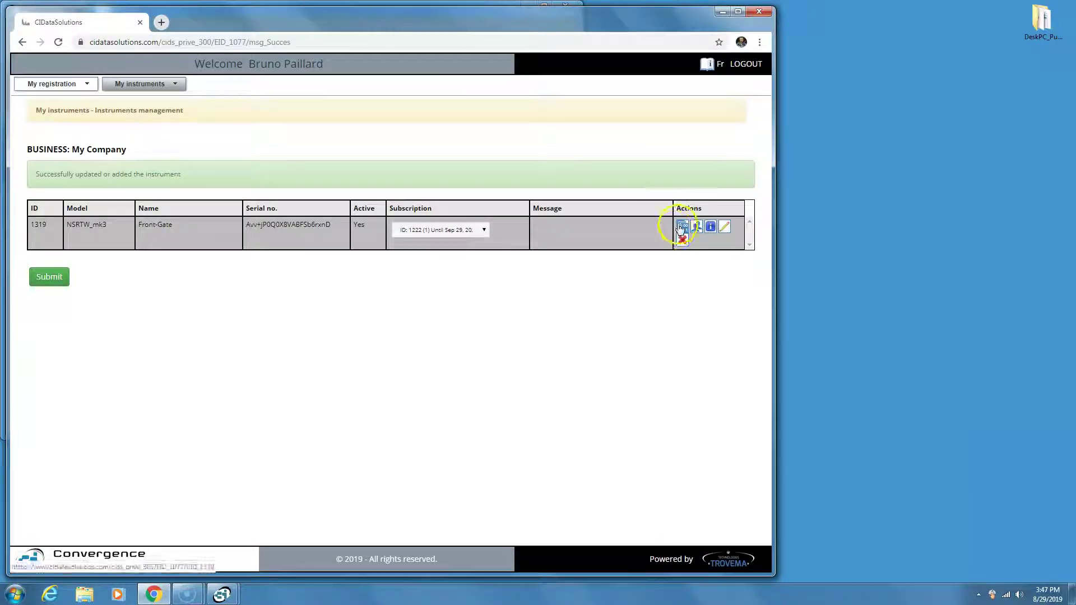
click(759, 13)
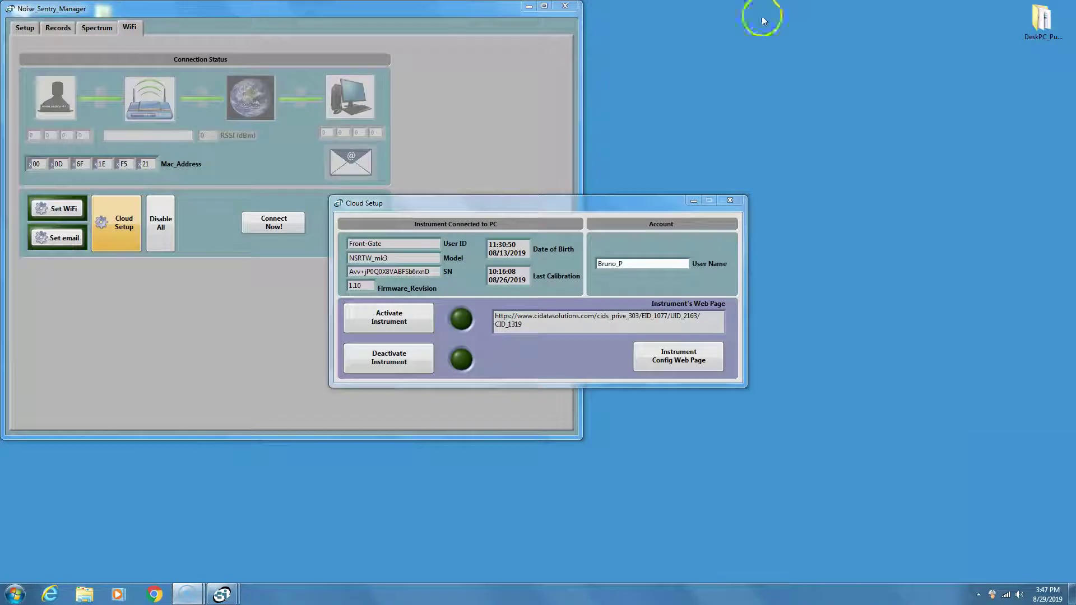
Activate the instrument on the cloud account and close the Cloud Setup window.
click(605, 210)
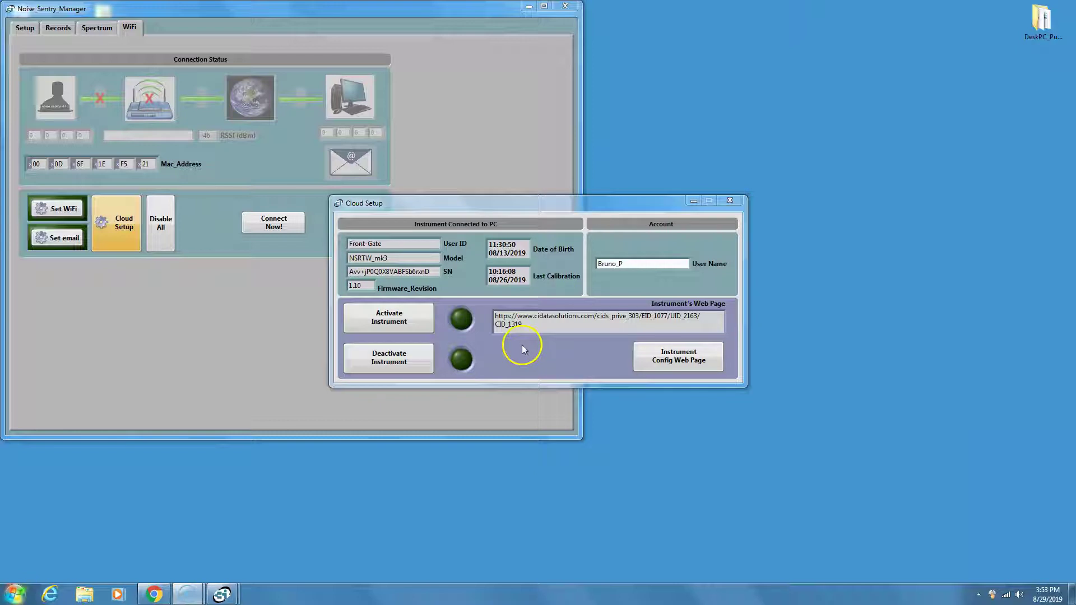
click(402, 328)
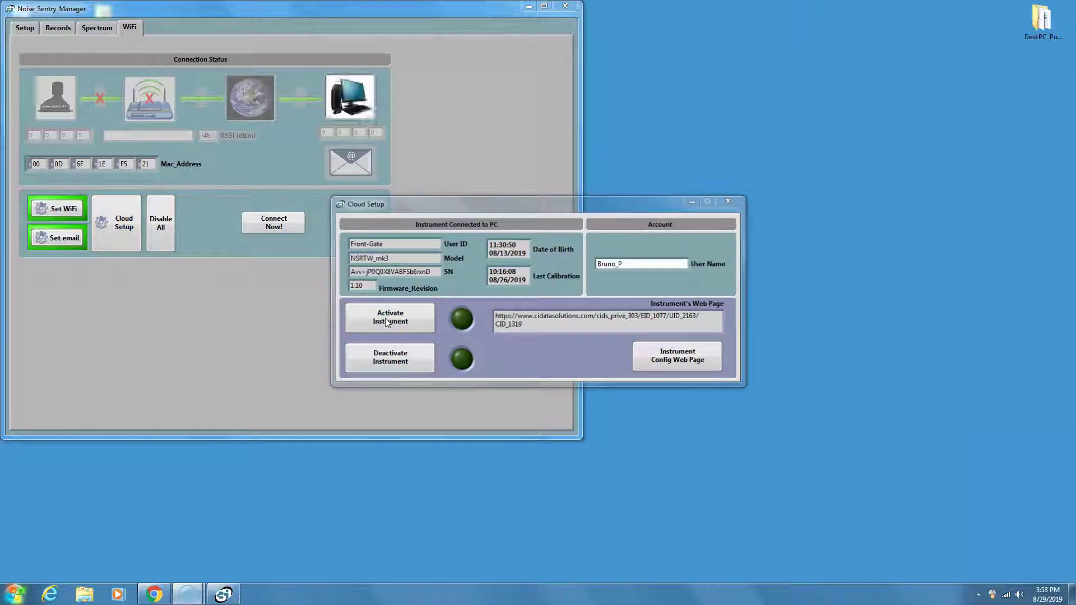
click(378, 342)
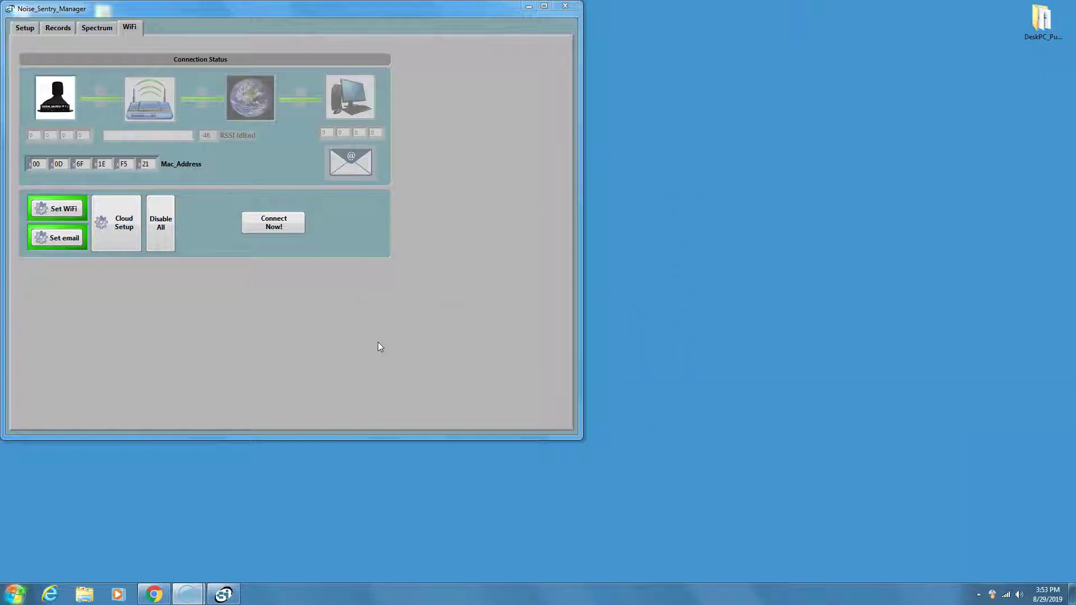
Use Connect Now! on the WiFi tab so the instrument connects to the cloud immediately.
click(146, 102)
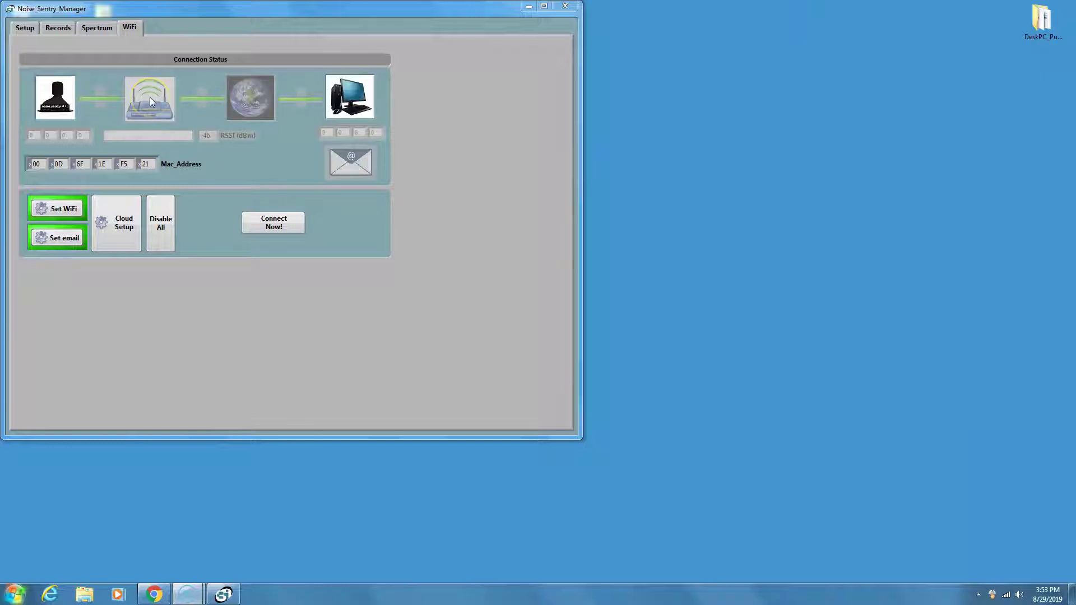
click(280, 225)
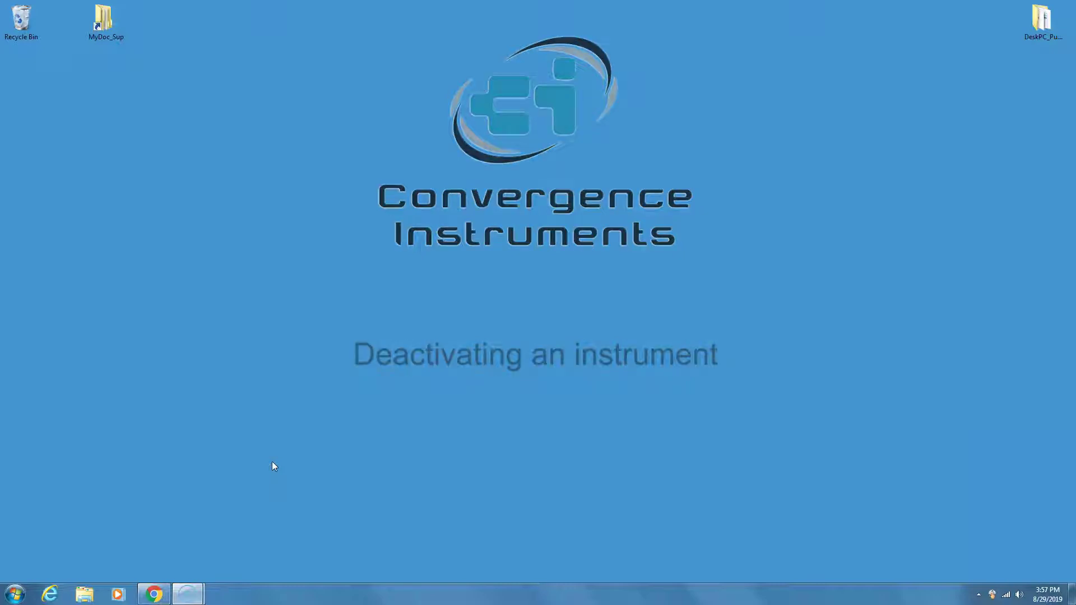
Relaunch Noise_Sentry_Manager from the Start menu and show its WiFi tab.
click(15, 593)
click(29, 378)
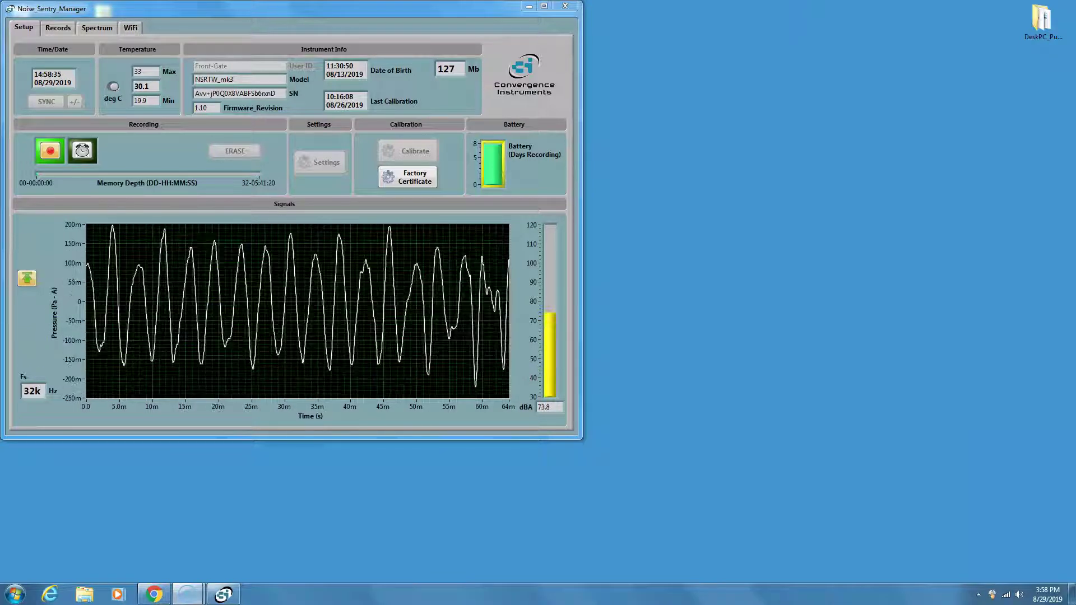
click(129, 28)
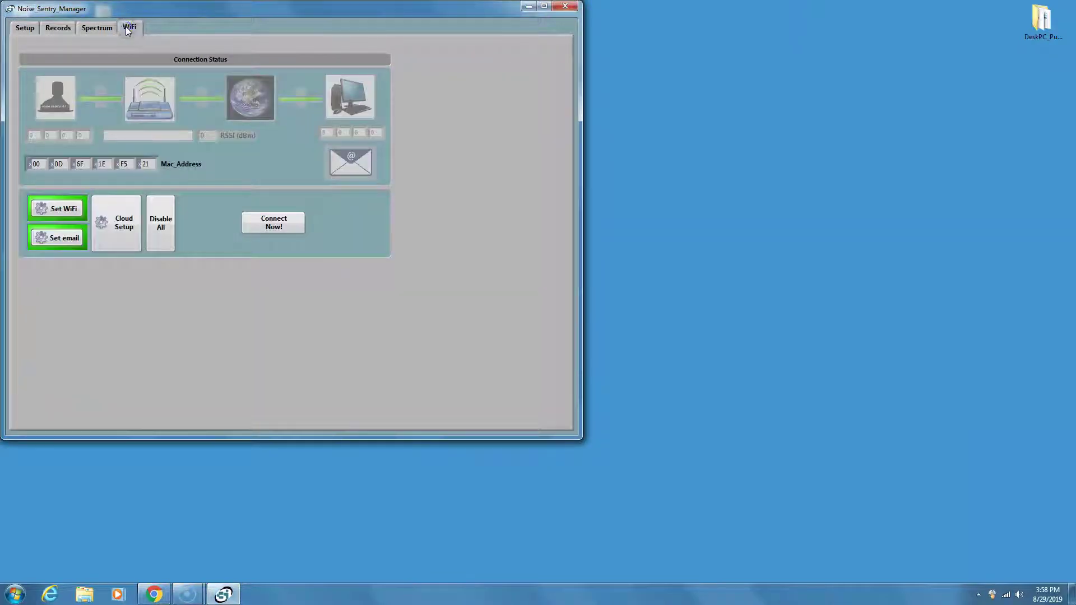
Link the instrument to the cloud account user name, accepting the recording warning, then deactivate it.
click(123, 227)
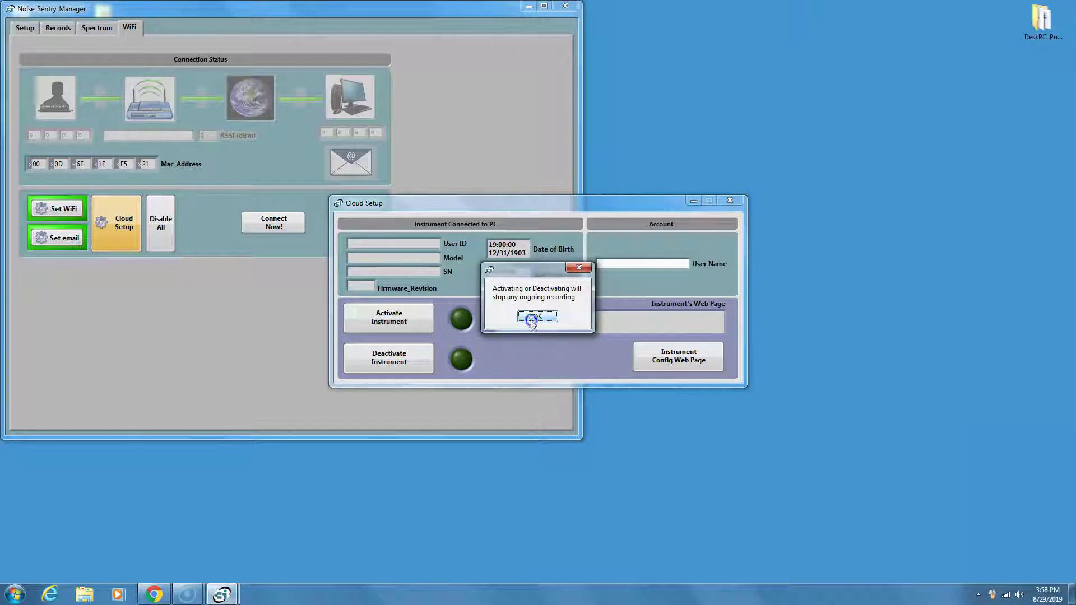
click(530, 319)
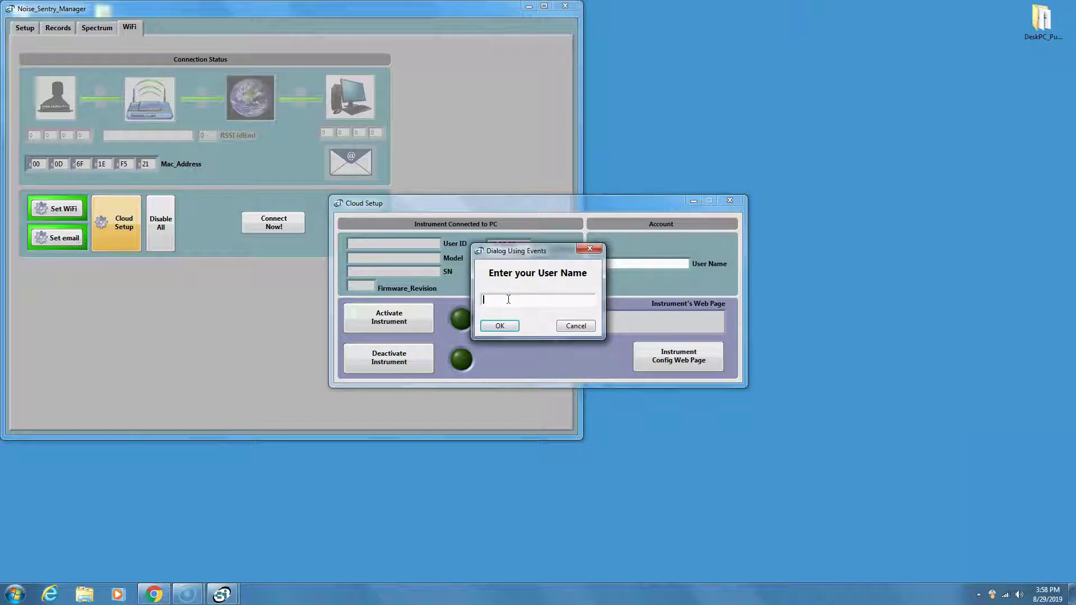
text(Bruno_P)
click(500, 325)
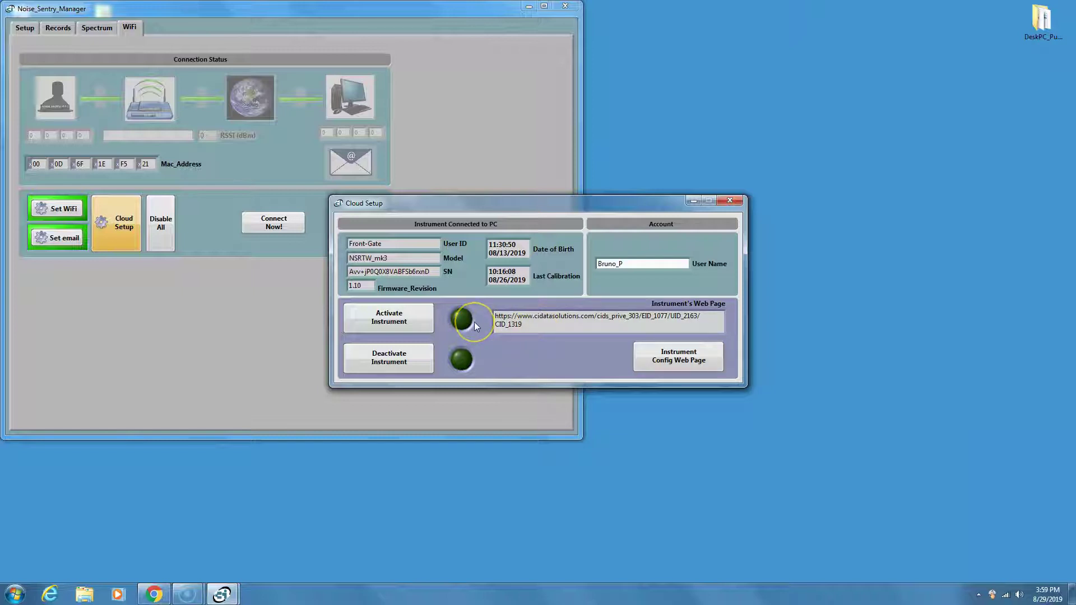
click(383, 359)
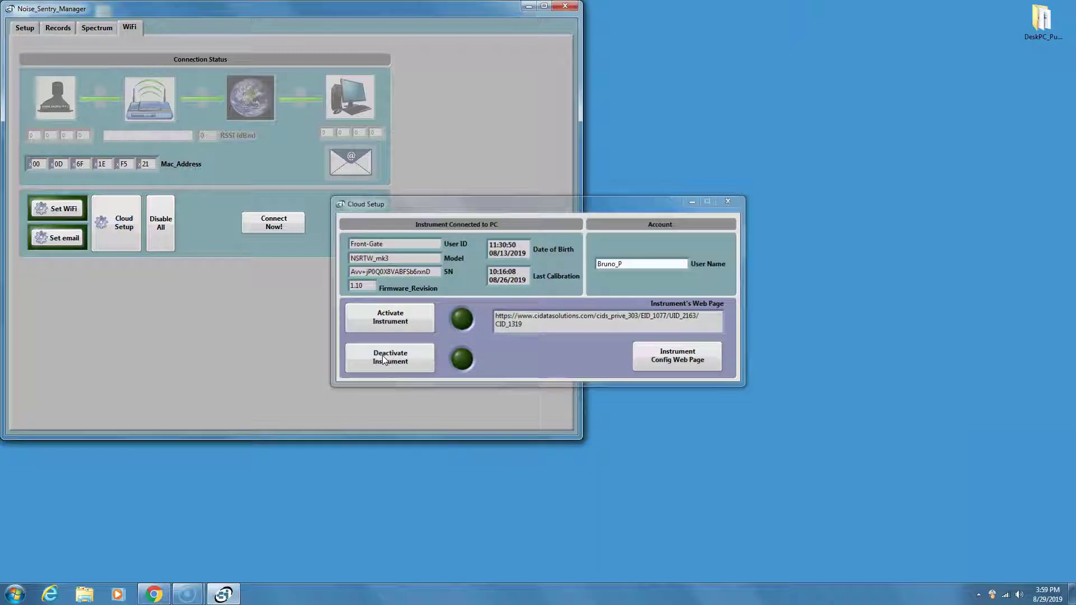